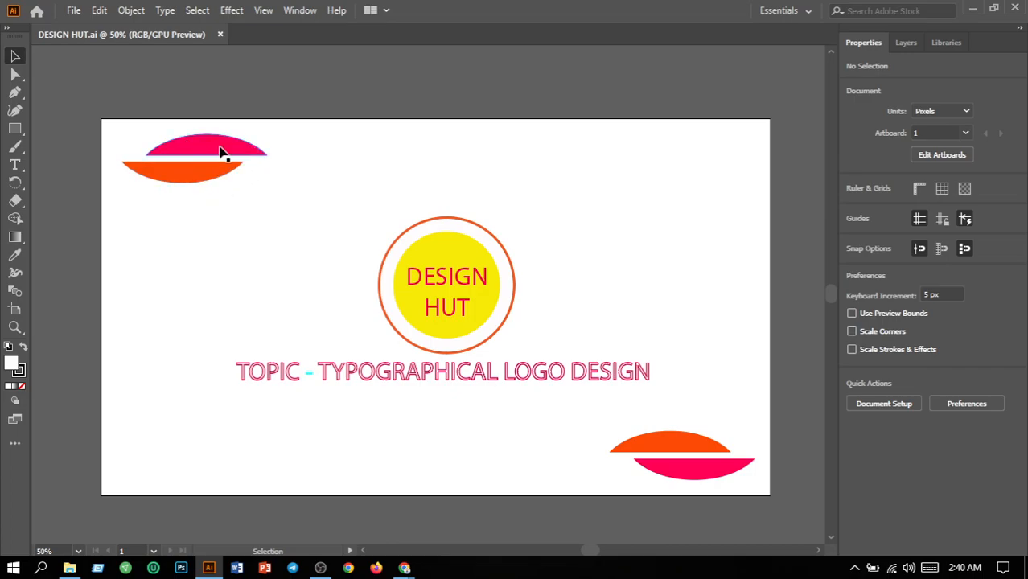
Change the fill of both pink half-ellipse shapes in the opposite corners to yellow FFE600.
left_click(222, 151)
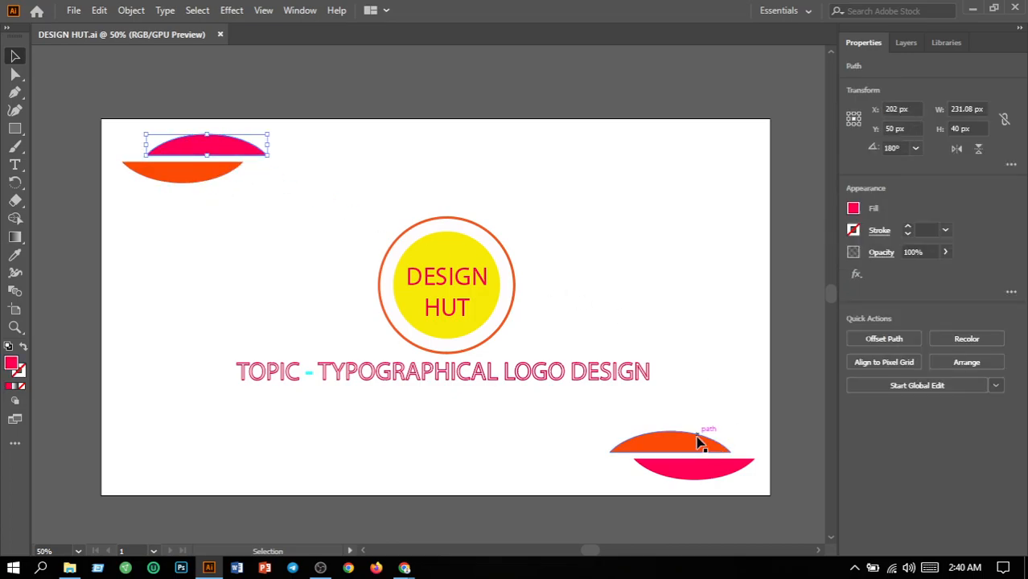
left_click(704, 479, "shift")
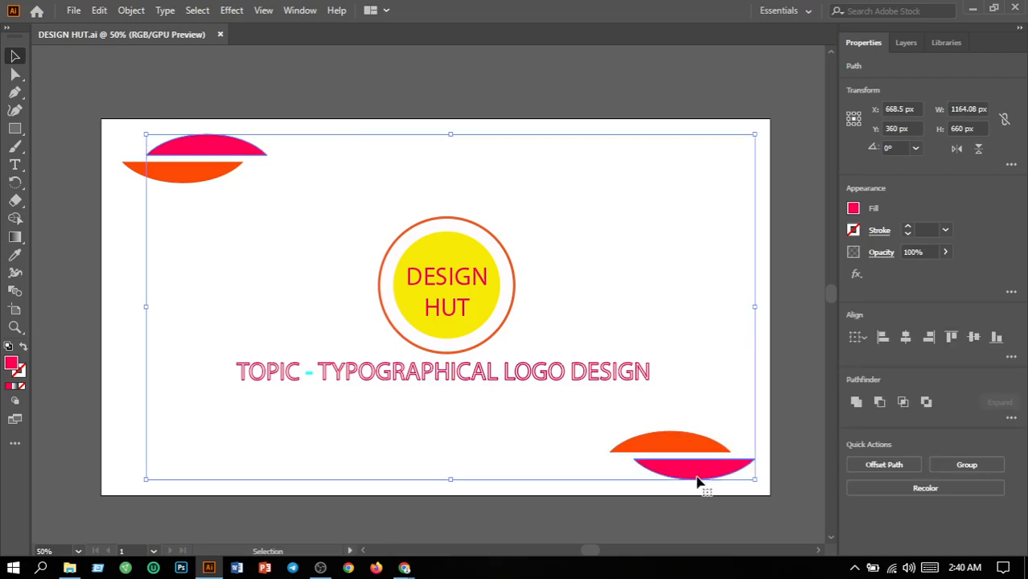
double_click(10, 366)
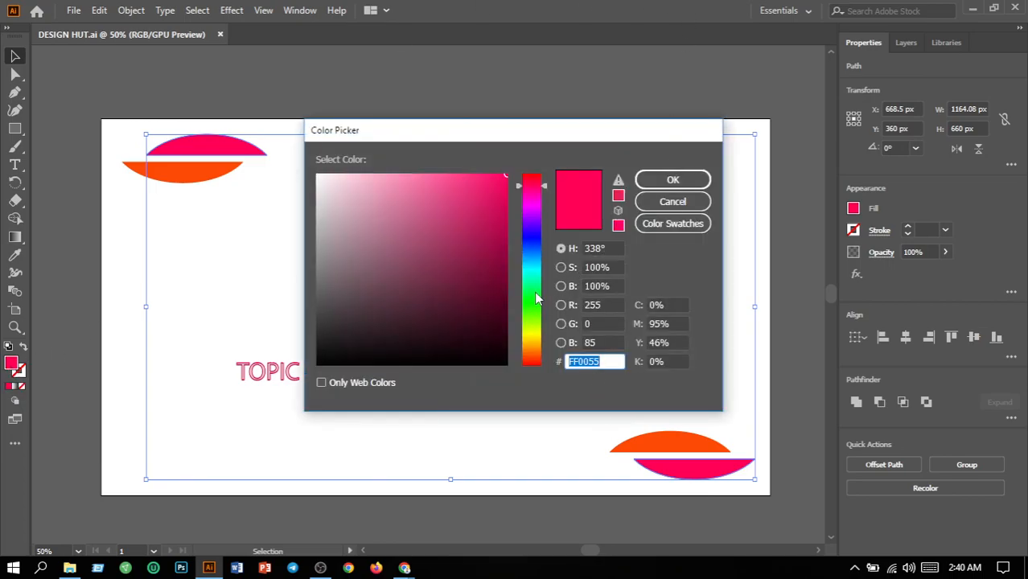
left_click(532, 337)
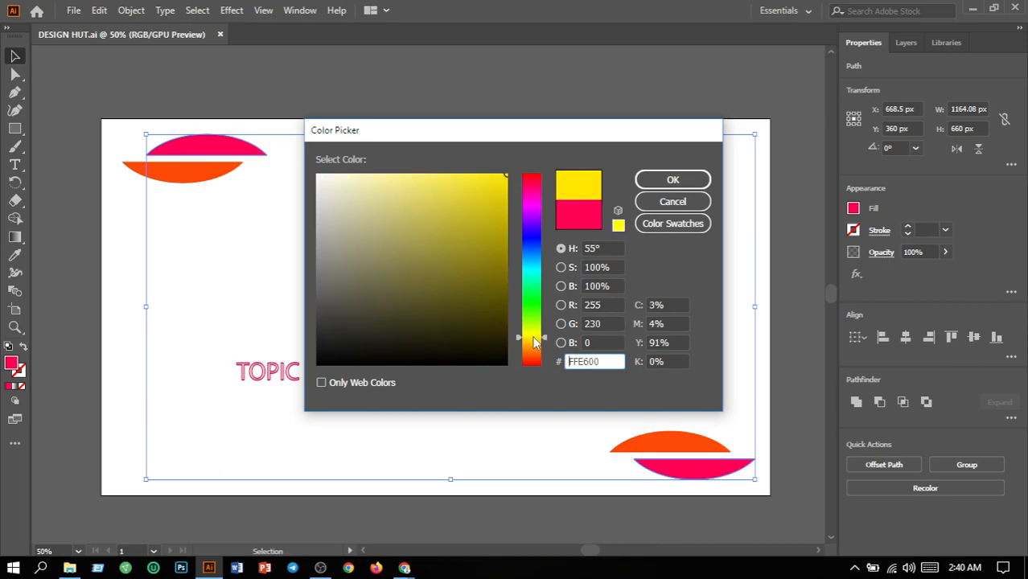
left_click(674, 180)
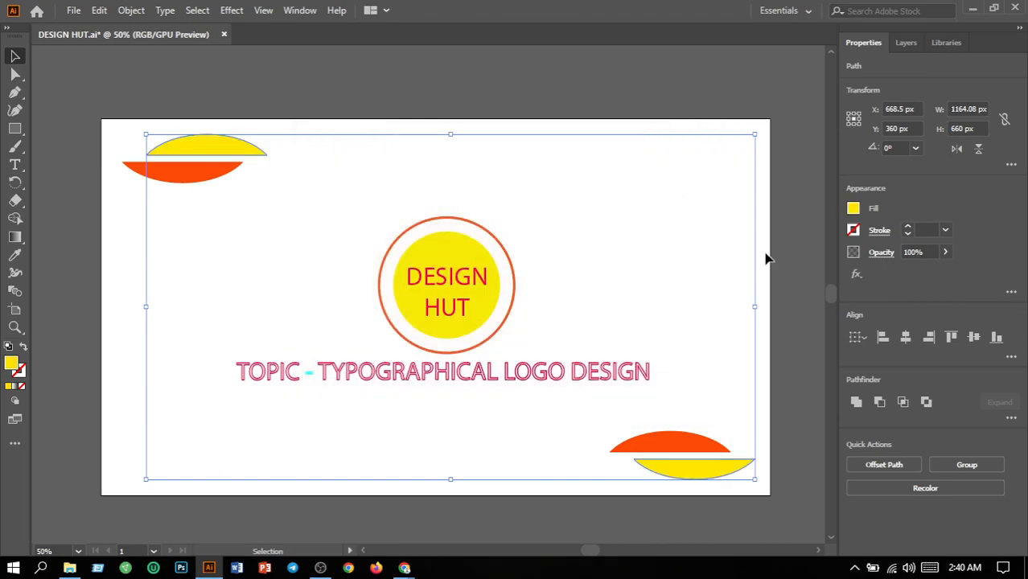
left_click(61, 114)
Change the fill of both orange half-ellipse shapes in the opposite corners to dark grey 3A3A3A.
left_click(191, 178)
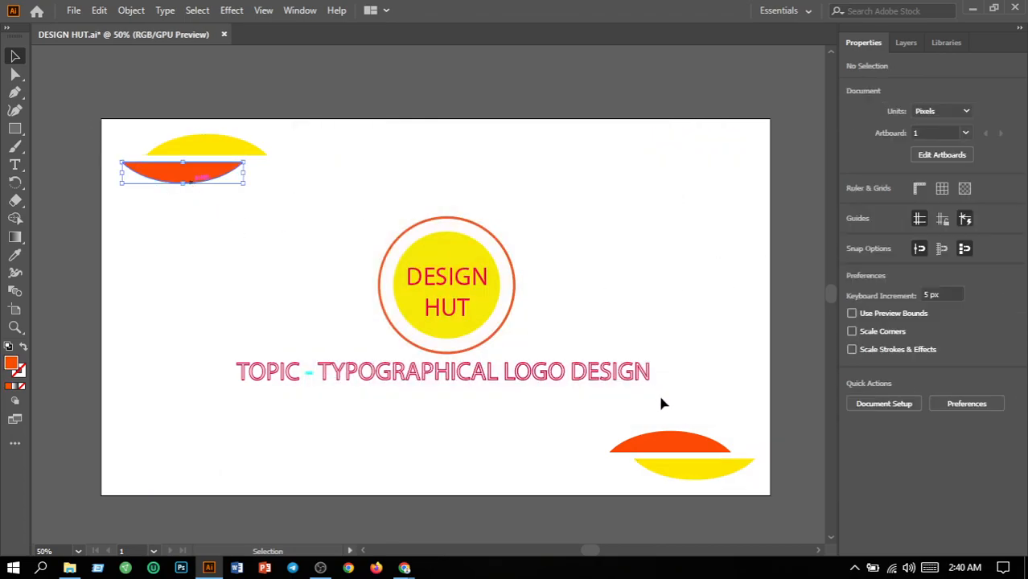
left_click(666, 441, "shift")
double_click(11, 364)
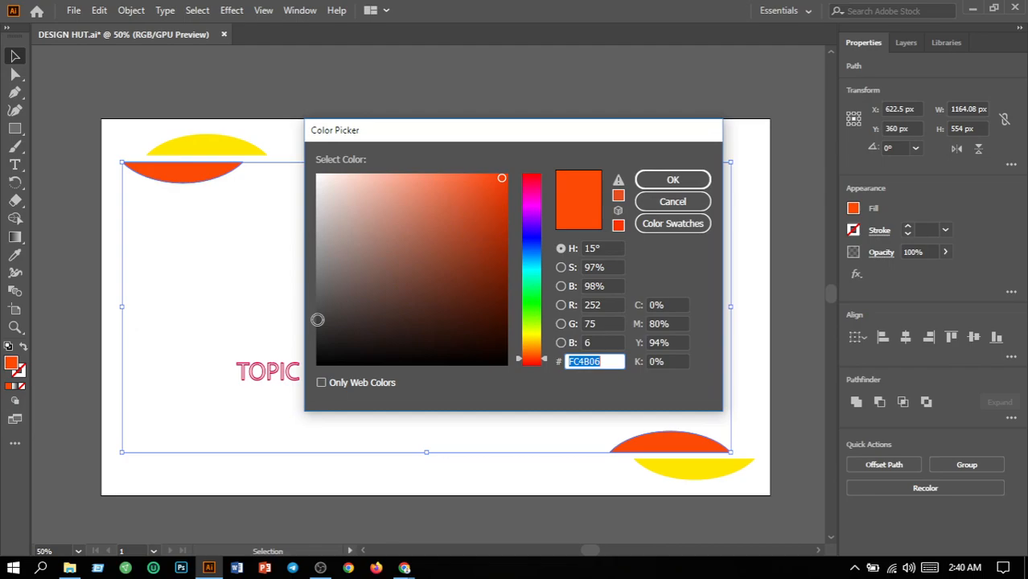
left_click(317, 319)
left_click(670, 185)
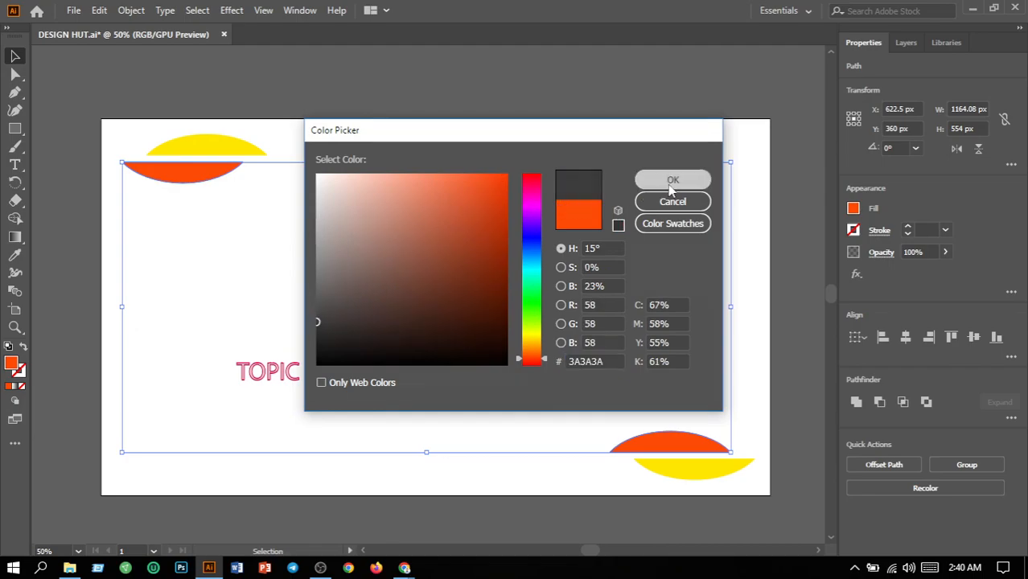
left_click(753, 269)
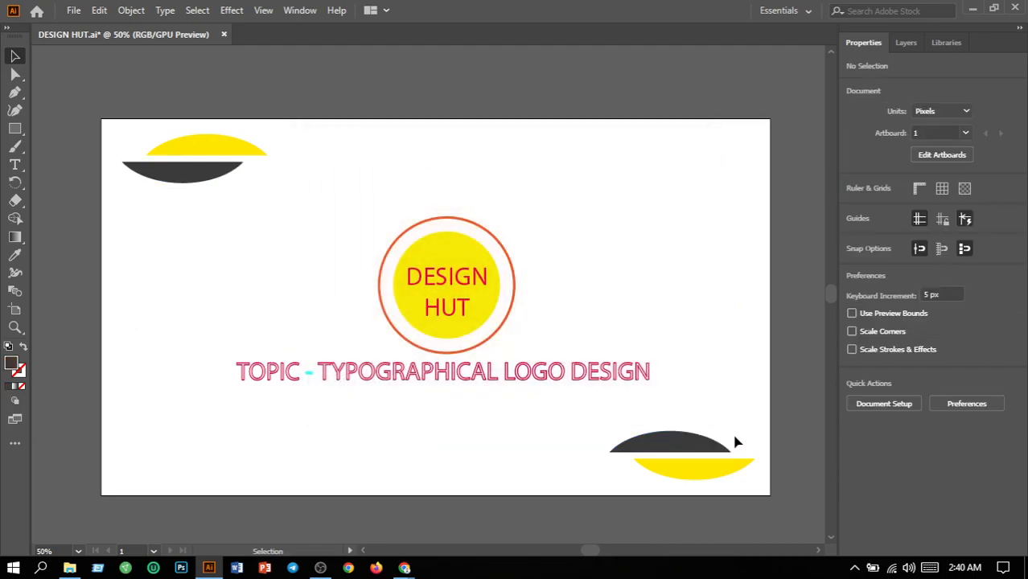
Fill the inner circle behind the DESIGN HUT text with black 000000.
left_click(475, 324)
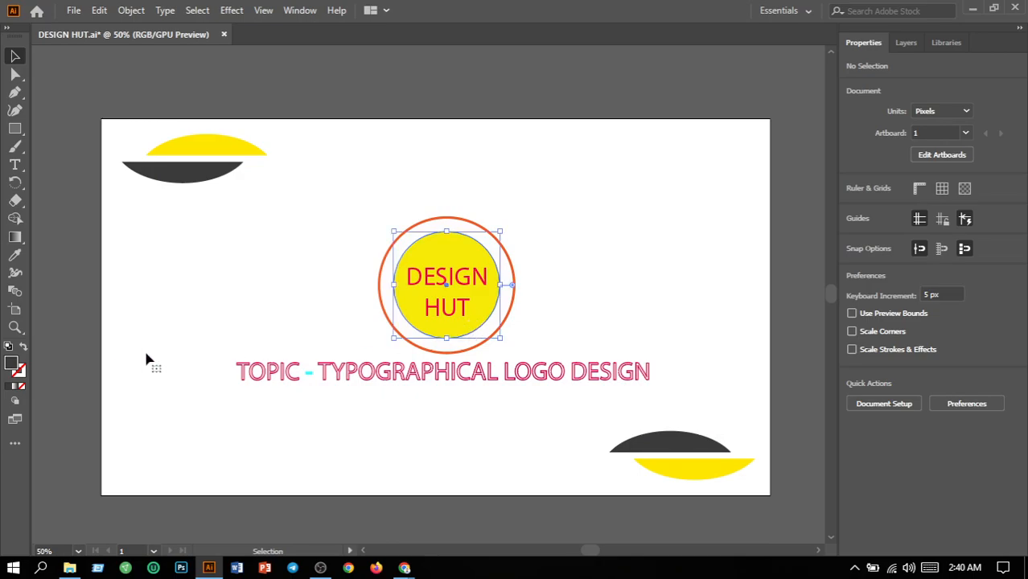
double_click(11, 367)
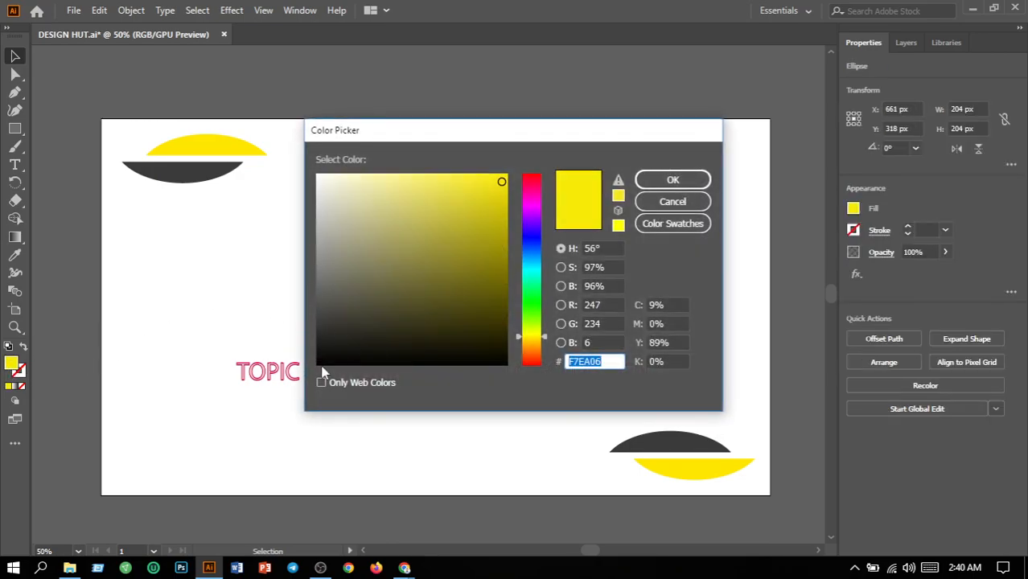
left_click(317, 364)
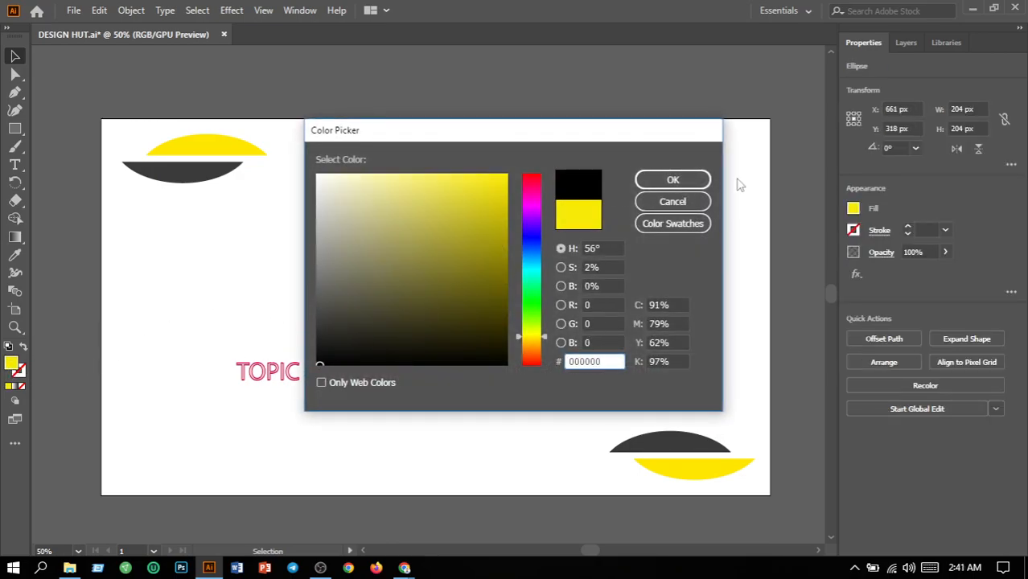
left_click(673, 181)
left_click(735, 256)
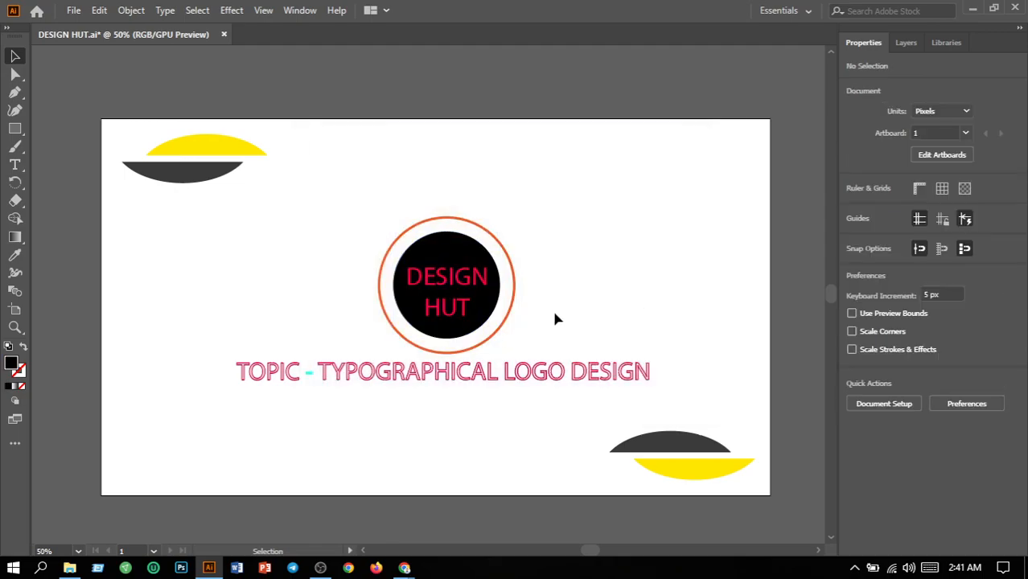
Recolor the stroke of the outer ring around the logo with the dark grey R=77 G=77 B=77 swatch.
left_click(512, 319)
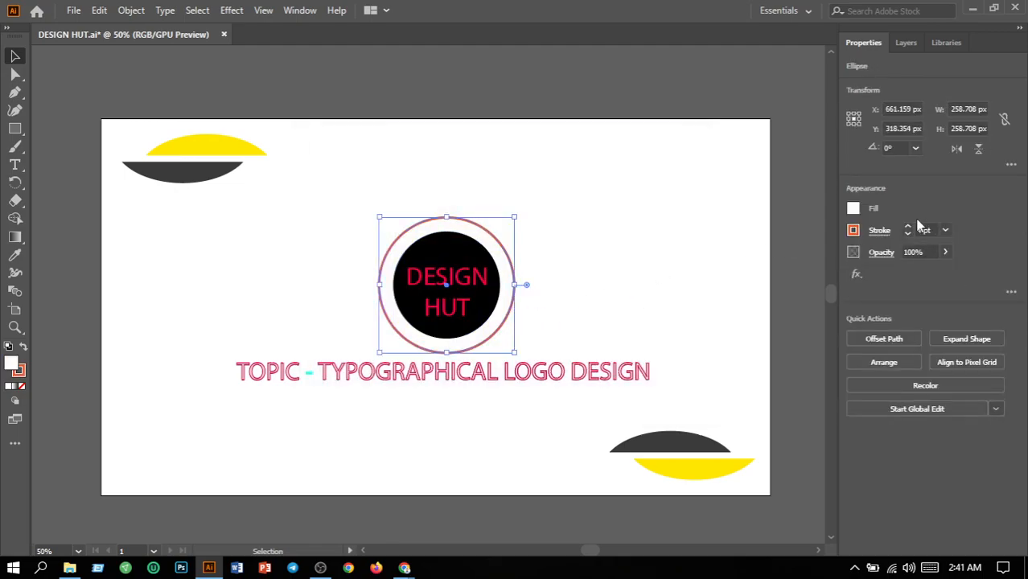
left_click(852, 233)
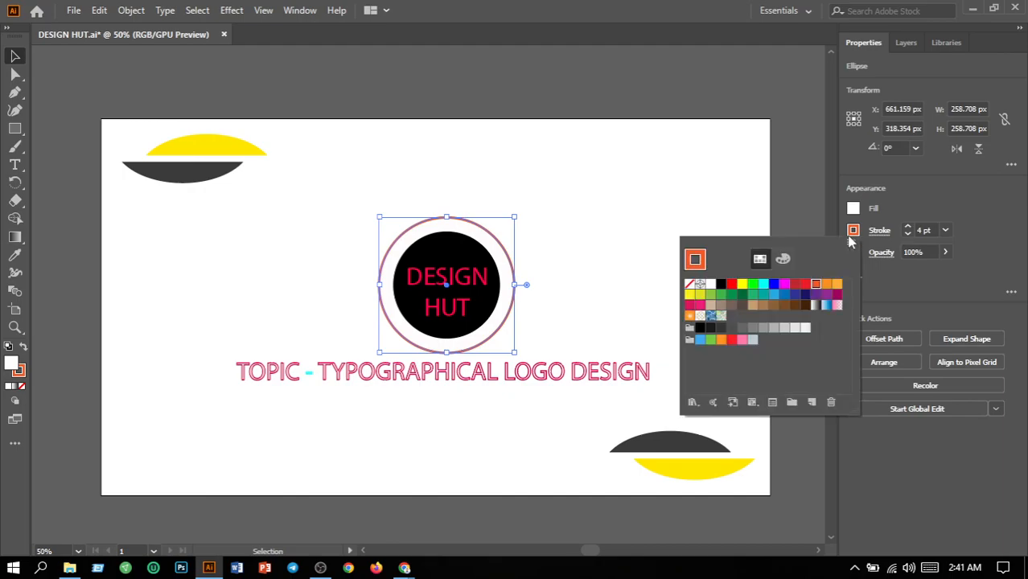
left_click(731, 329)
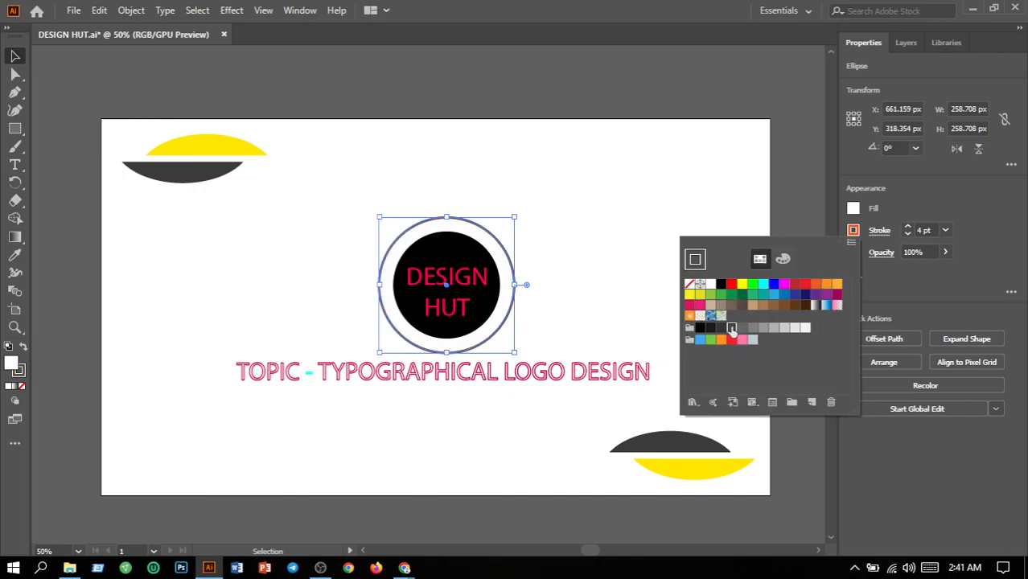
left_click(617, 301)
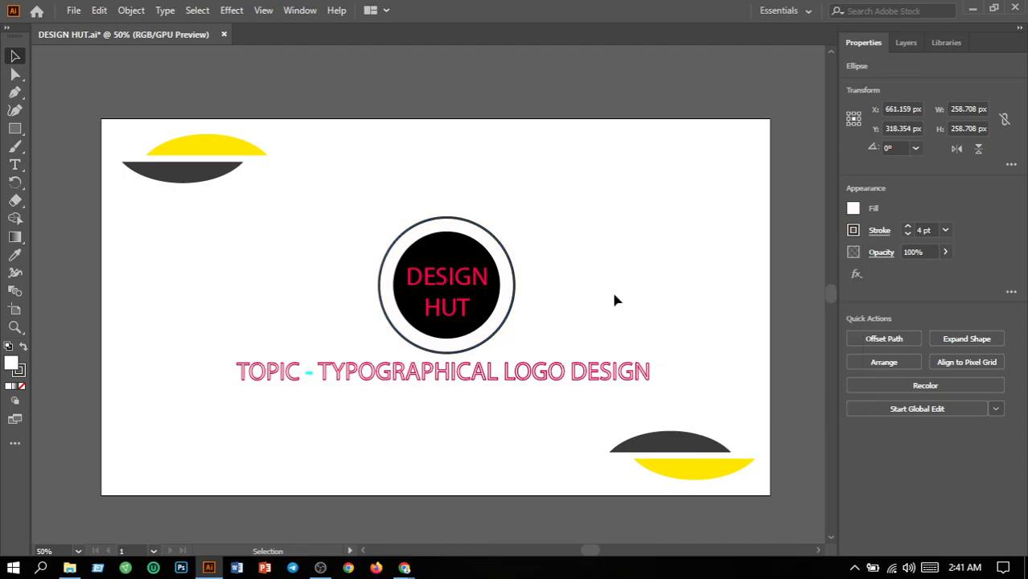
Change the fill of the DESIGN HUT text to yellow FFE600.
left_click(452, 283)
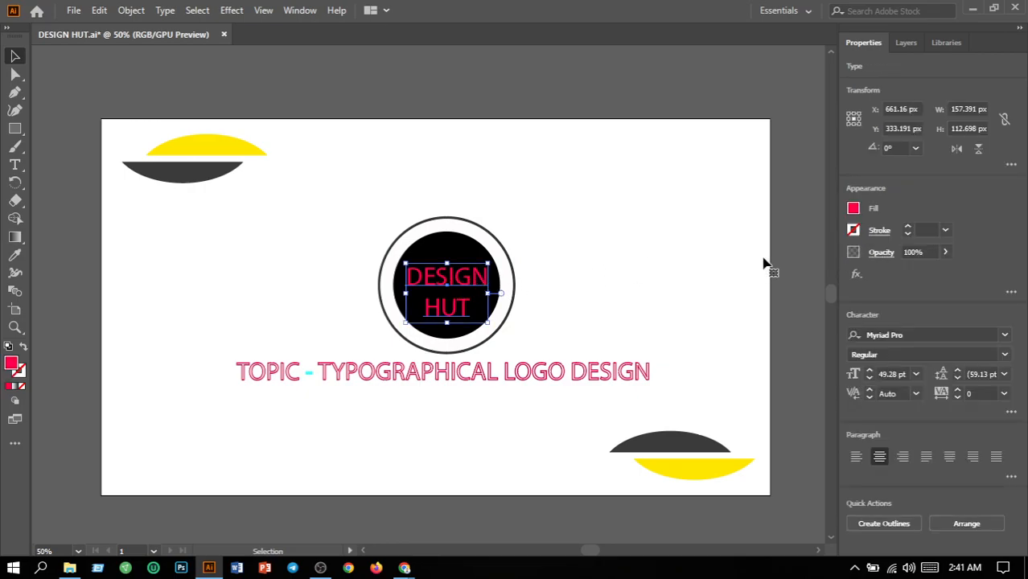
double_click(11, 366)
left_click(533, 338)
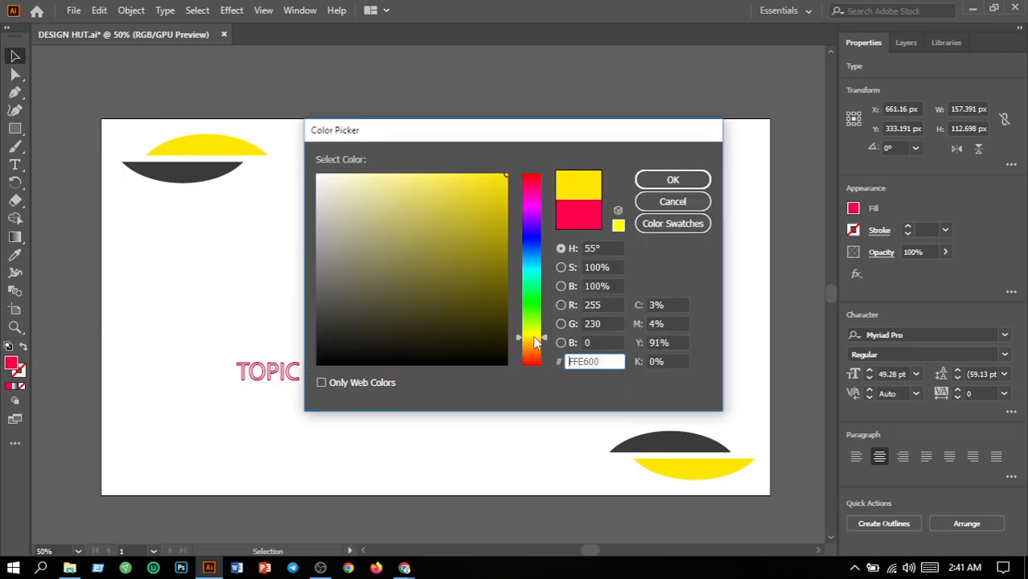
left_click(684, 180)
left_click(711, 353)
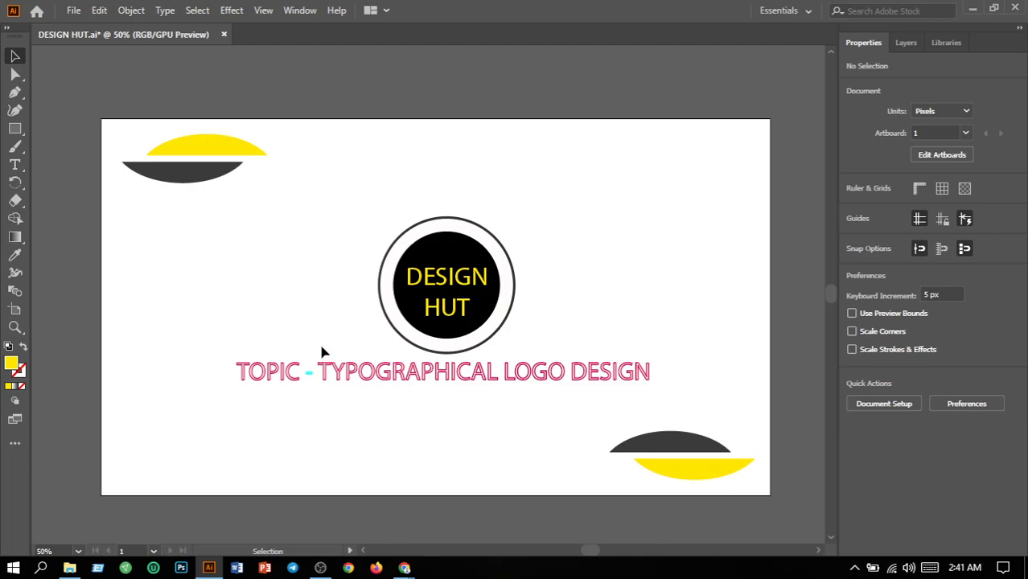
Set the stroke of the words TOPIC and TYPOGRAPHICAL LOGO DESIGN to the yellow swatch.
left_click(286, 374)
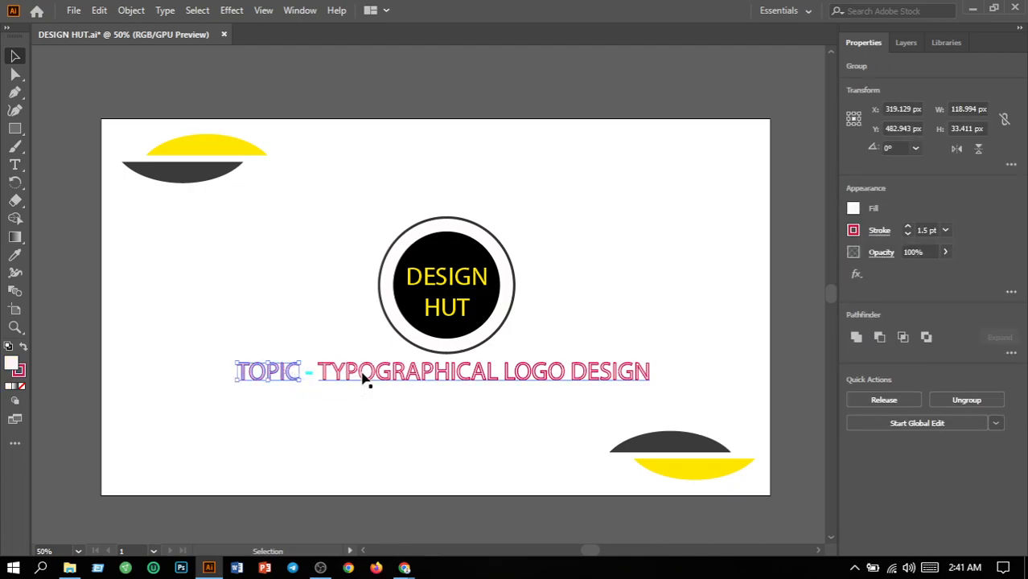
left_click(363, 378, "shift")
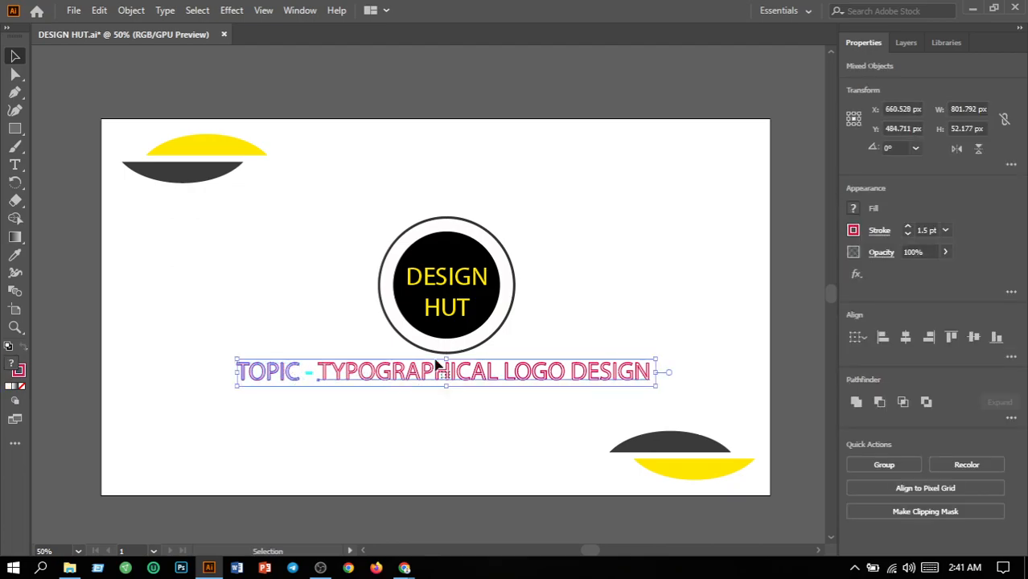
left_click(855, 231)
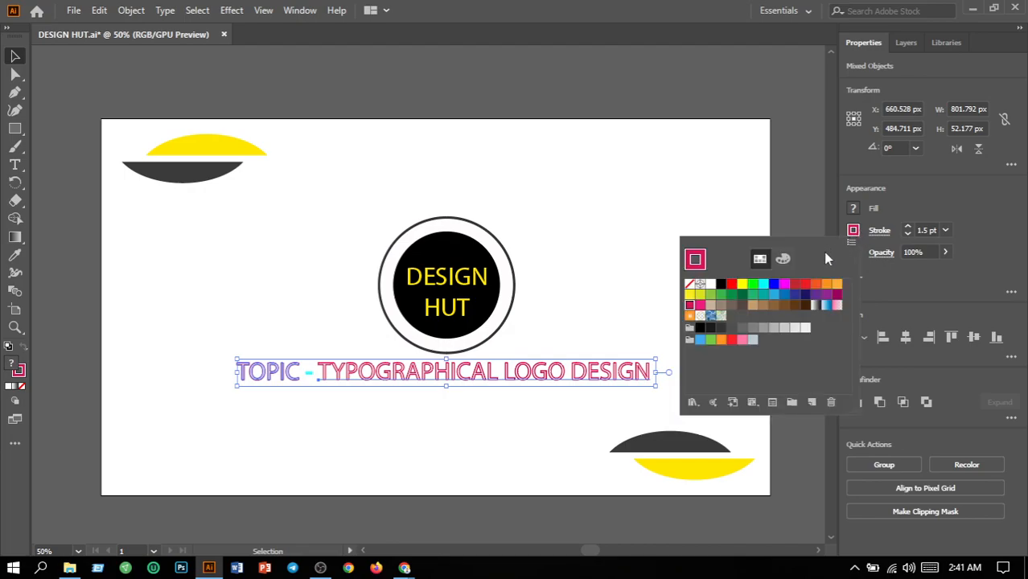
left_click(741, 286)
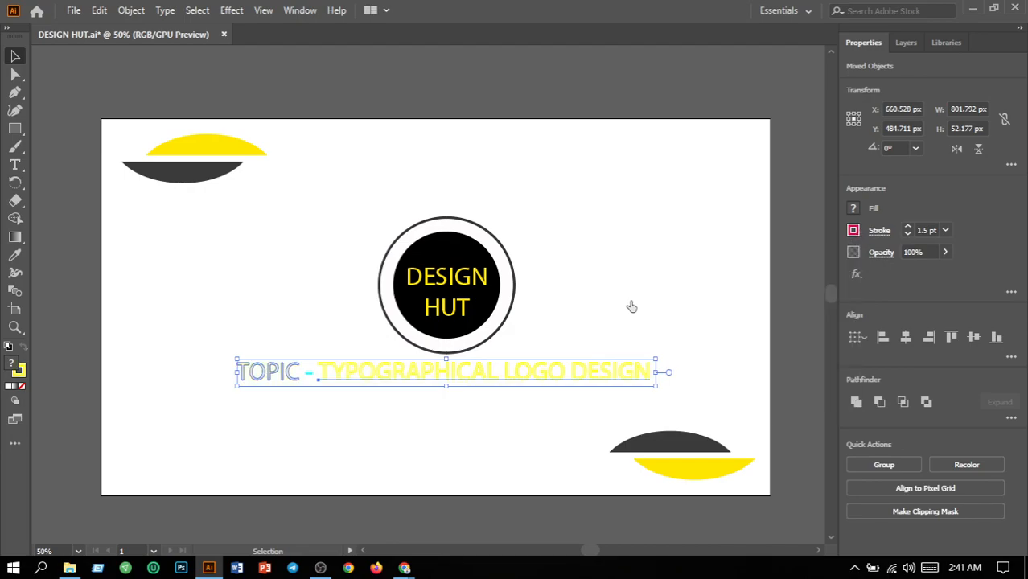
left_click(410, 417)
Set the stroke of the cyan dash in the topic line to a near-black swatch.
left_click(309, 372)
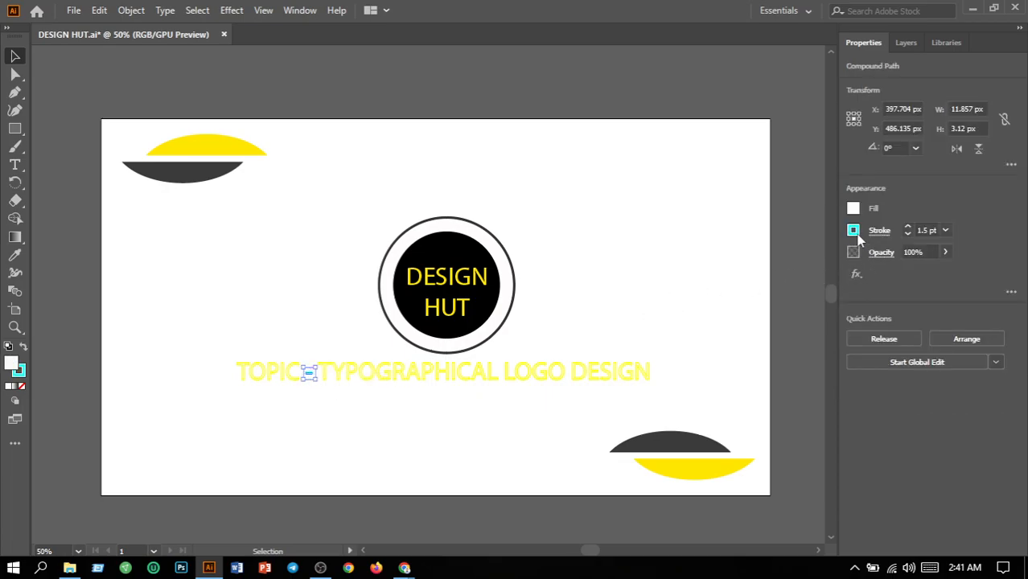
left_click(854, 231)
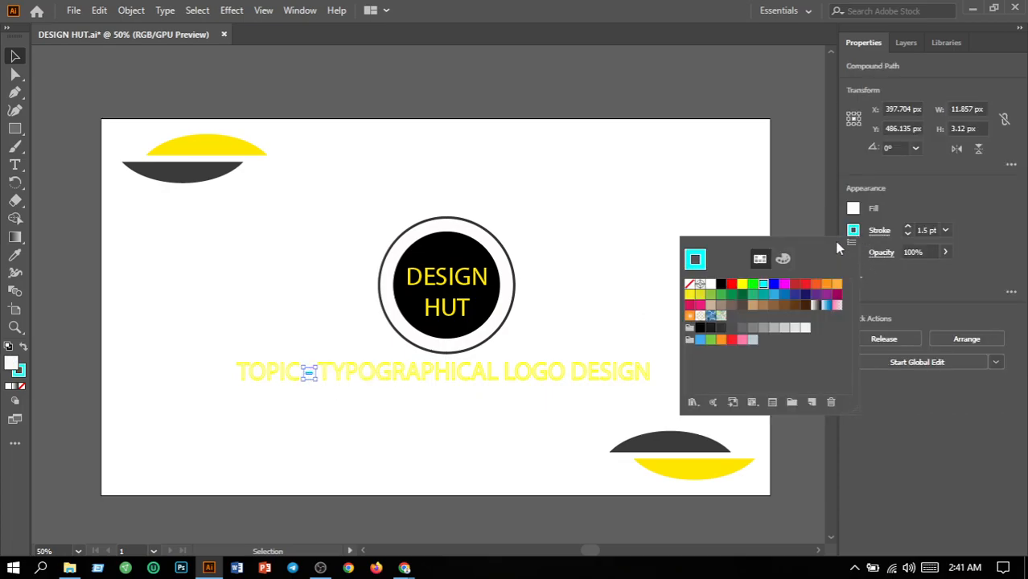
left_click(709, 328)
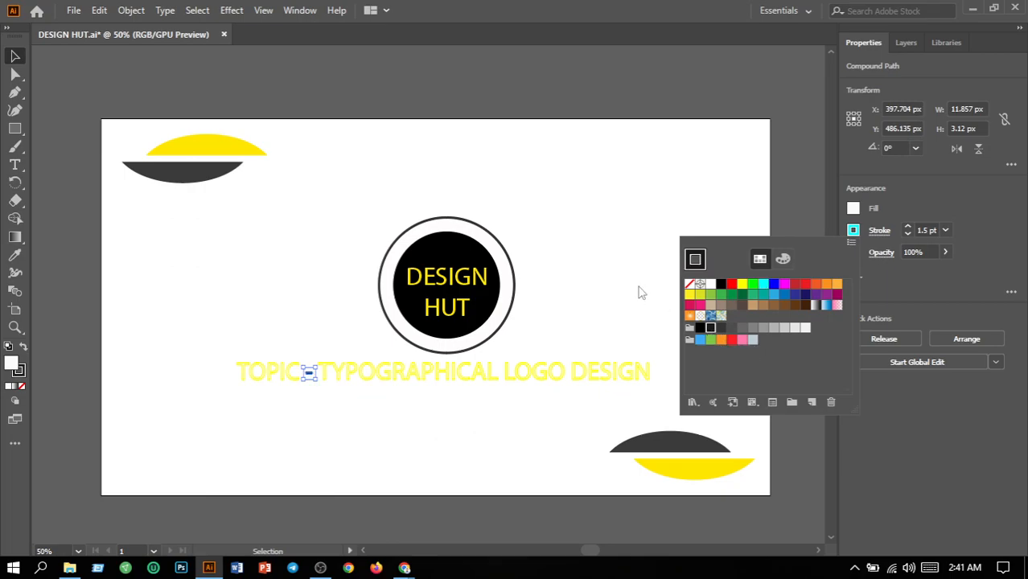
left_click(638, 296)
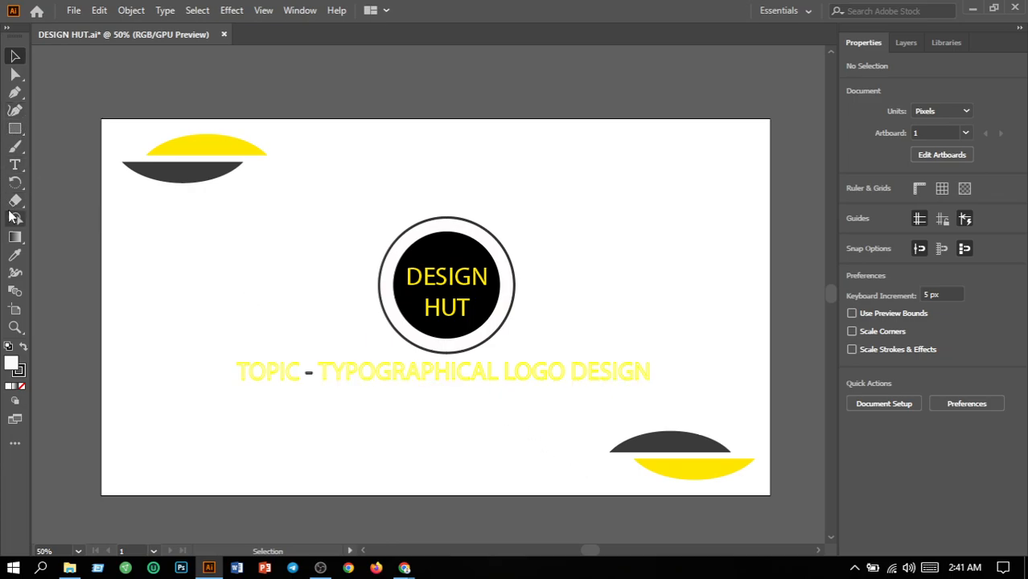
Replace the word TYPOGRAPHICAL with ICONIC in the topic line.
left_click(15, 164)
left_click(496, 371)
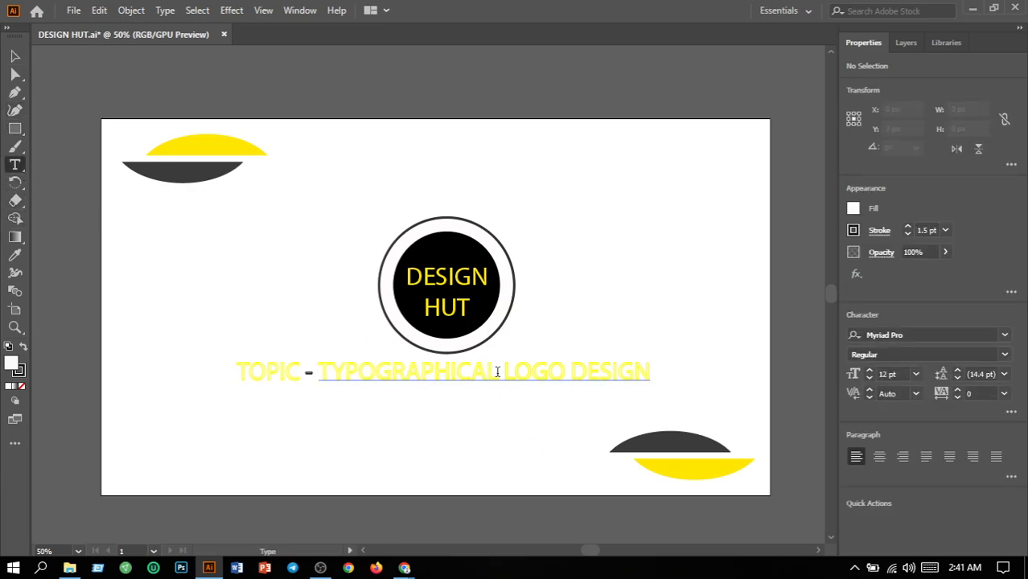
left_click(498, 371)
key("BackSpace")
key("BackSpace")
key("BackSpace")
key("BackSpace")
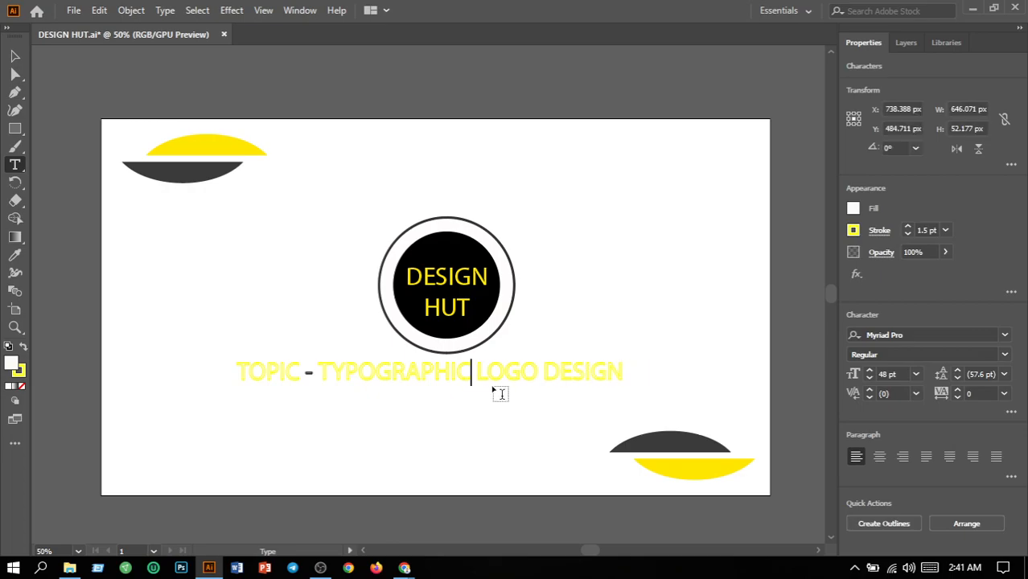
key("BackSpace")
key("BackSpace")
key("BackSpace")
key("BackSpace")
key("BackSpace")
key("BackSpace")
key("BackSpace")
key("BackSpace")
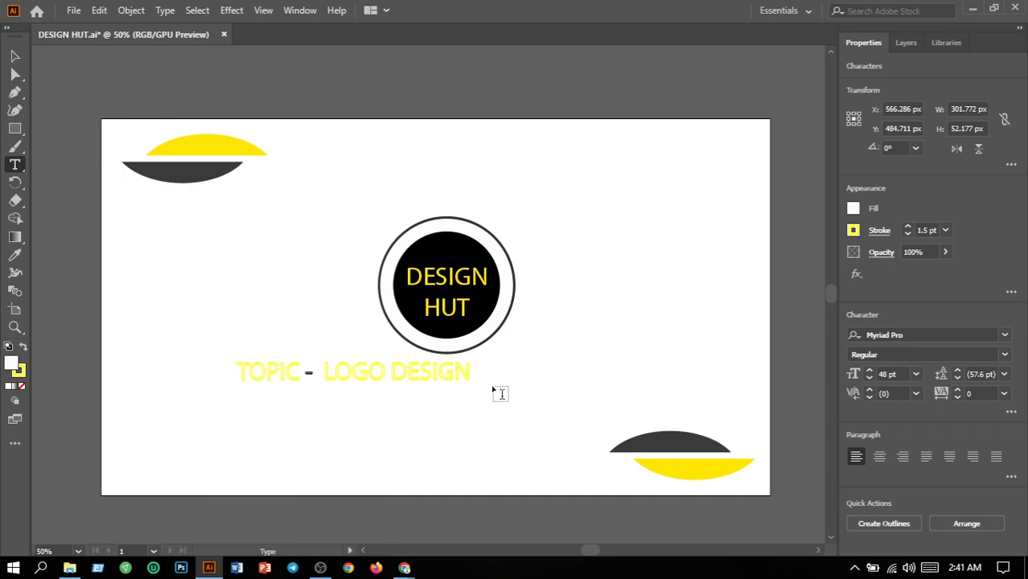
type("ICONIC")
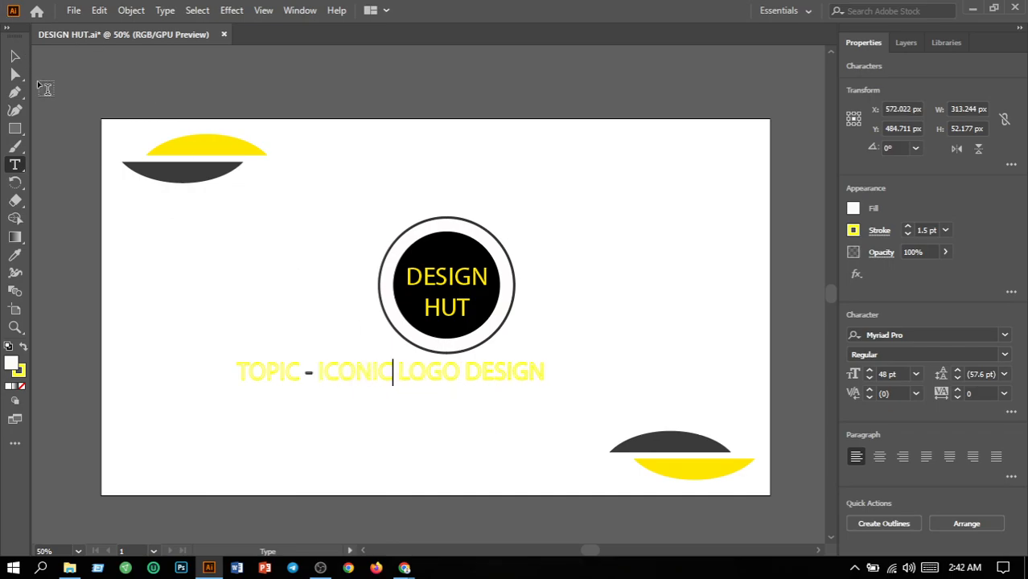
left_click(14, 55)
left_click(206, 282)
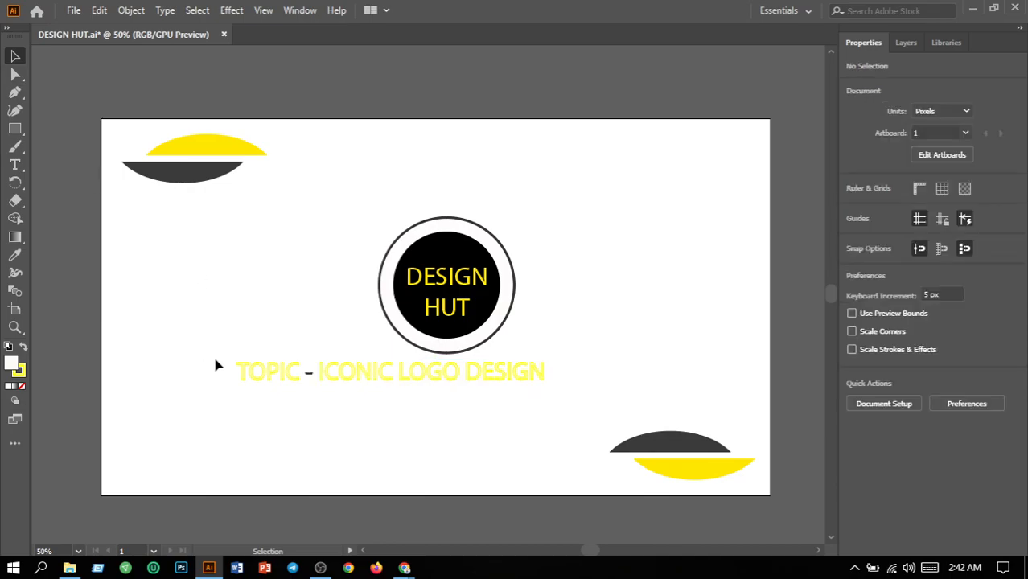
Move the whole TOPIC - ICONIC LOGO DESIGN line rightward until it is centered beneath the circular logo.
left_click_drag(218, 361, 551, 402)
key("Right")
key("Right")
key("Right")
key("Right")
key("Right")
key("Right")
key("Right")
key("Right")
key("Right")
key("Right")
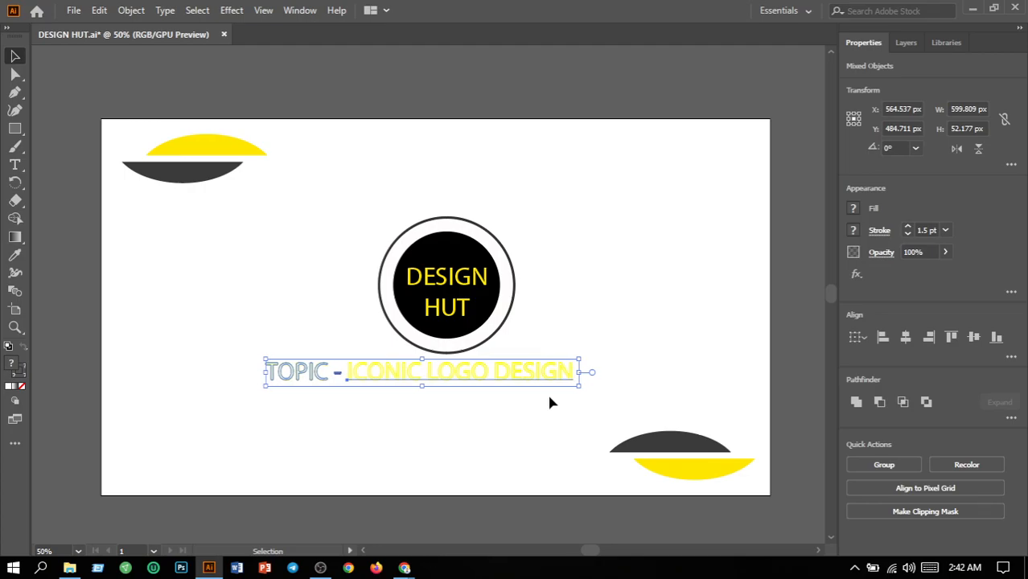
key("Right")
key("Right")
key("Right")
key("Right")
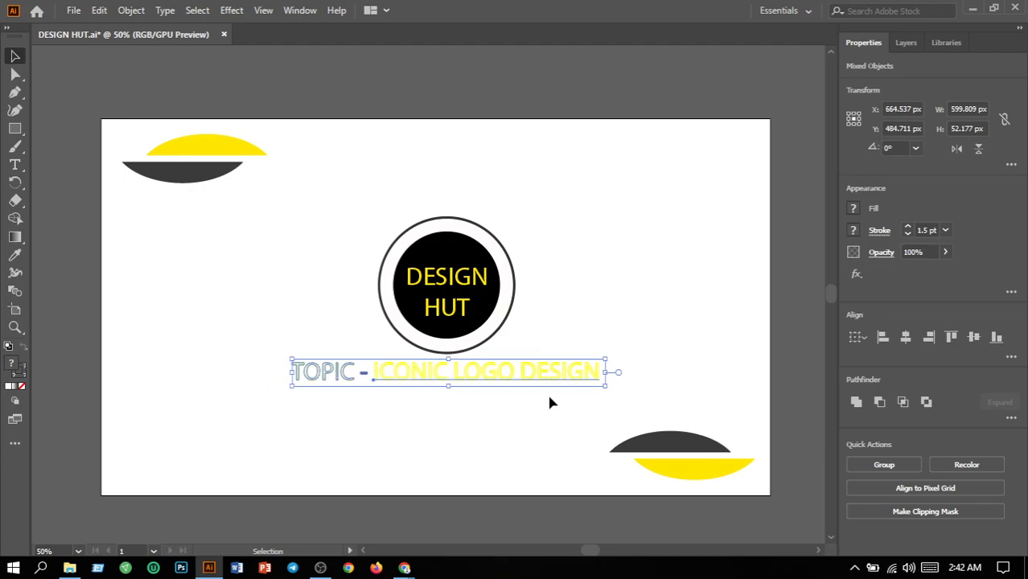
Deselect the topic line and save the DESIGN HUT.ai document.
left_click(666, 322)
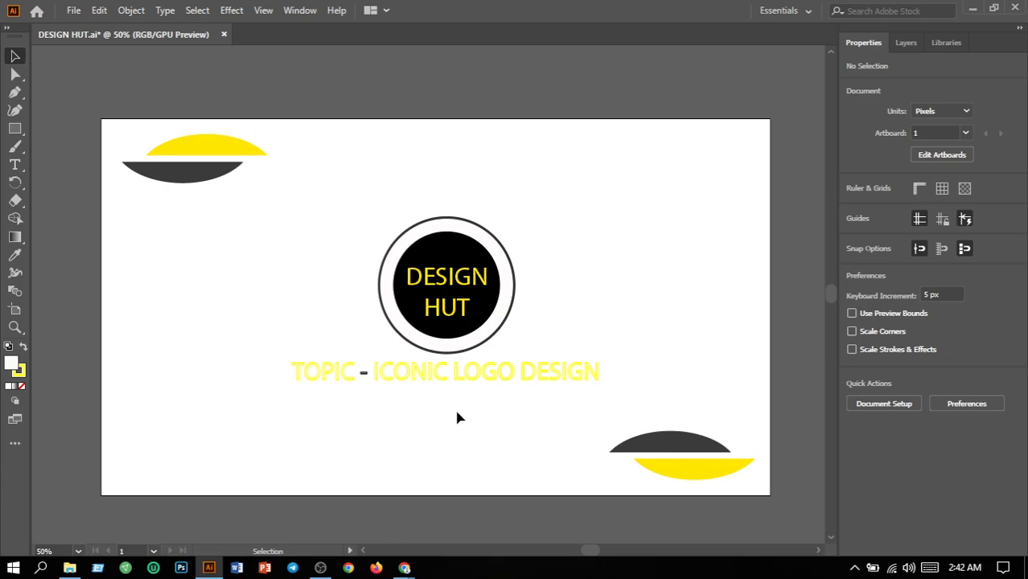
left_click(73, 11)
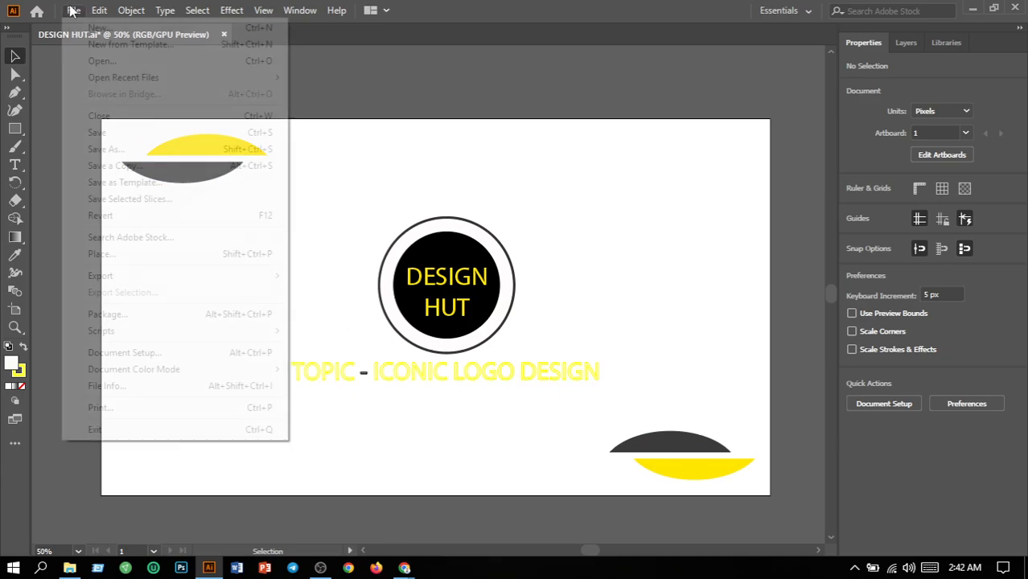
left_click(114, 139)
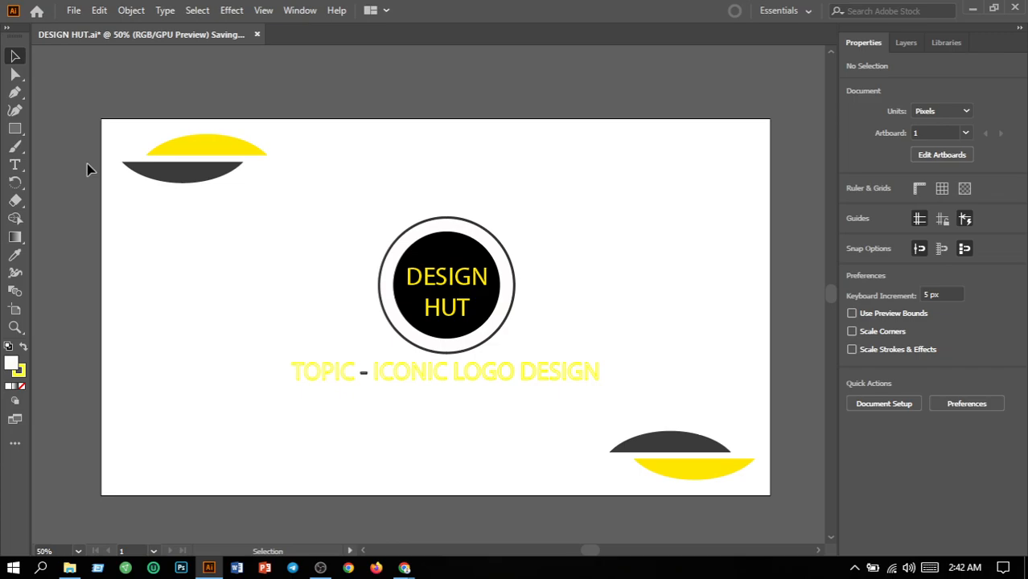
Export all artboards as DESIGN HUT.png in the design hut folder at 72 ppi with a white background.
left_click(80, 11)
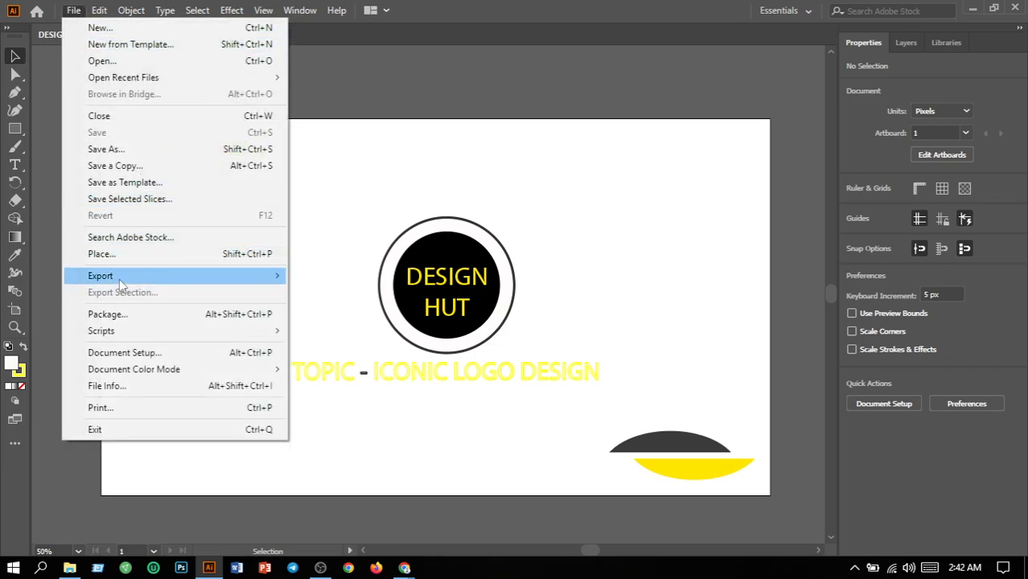
mouse_move(119, 278)
left_click(330, 294)
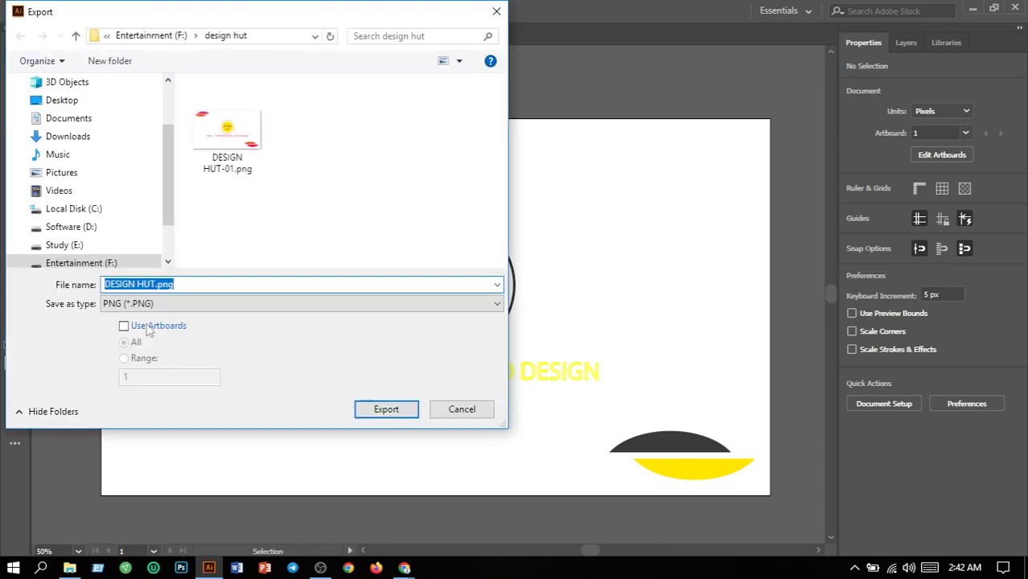
left_click(124, 326)
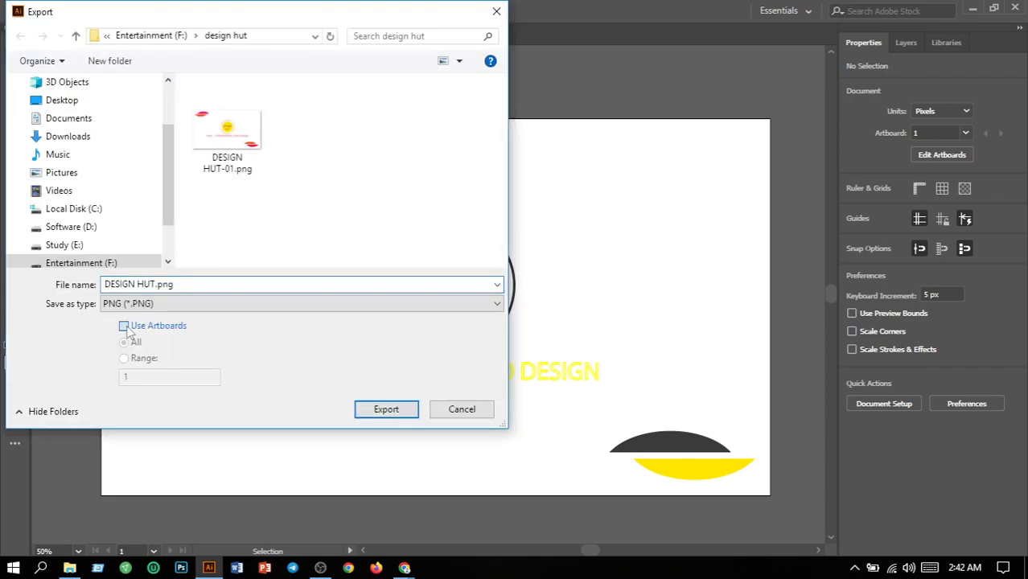
left_click(388, 414)
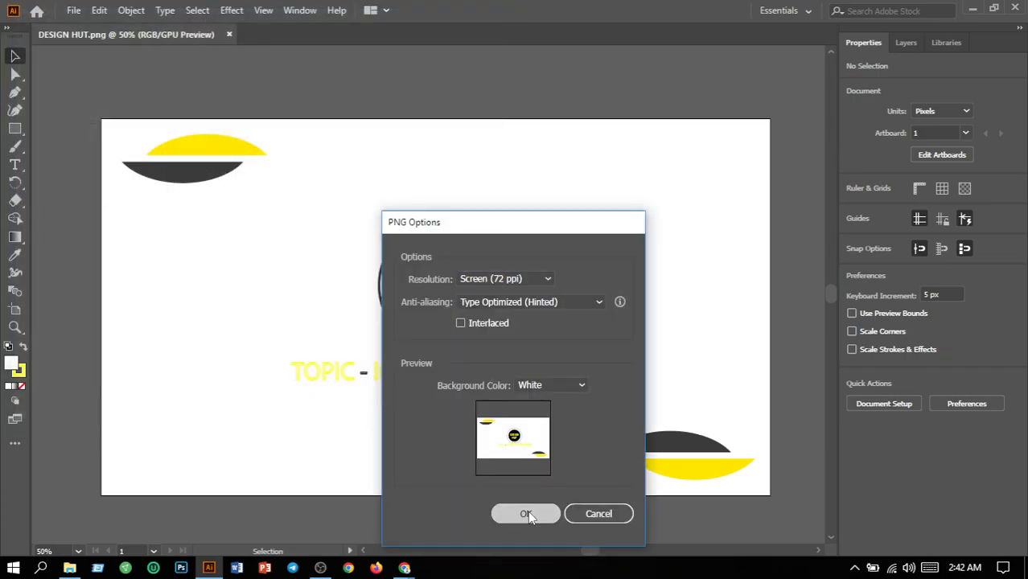
left_click(527, 514)
left_click(649, 322)
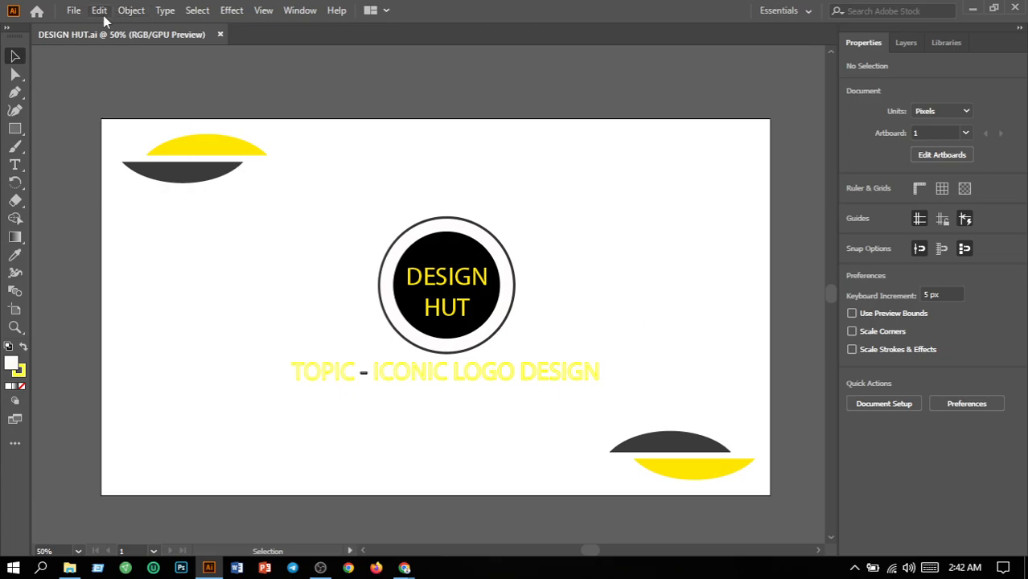
Create a new blank RGB document measuring 10 x 10 in.
left_click(73, 10)
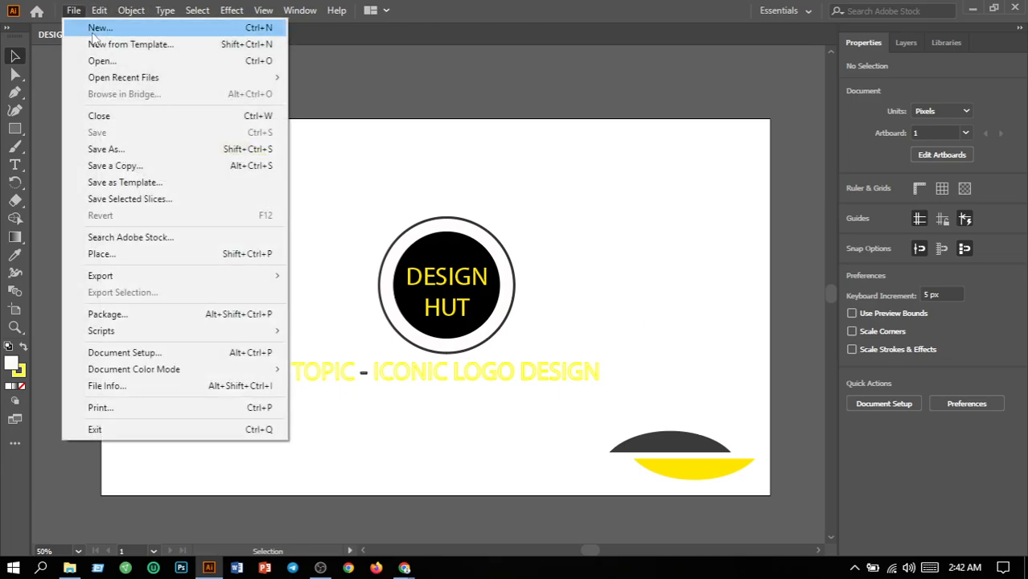
left_click(93, 29)
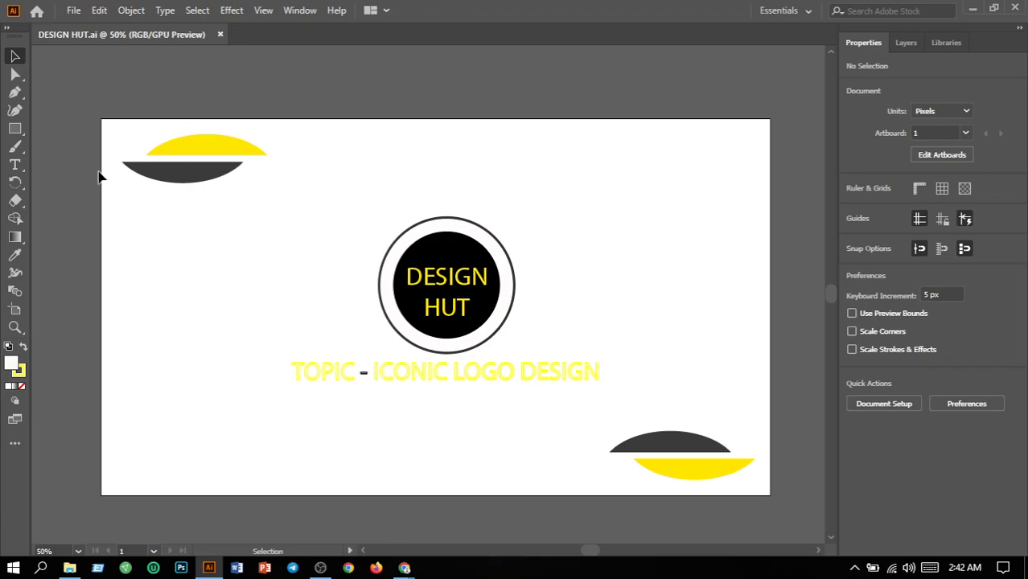
key("ctrl+n")
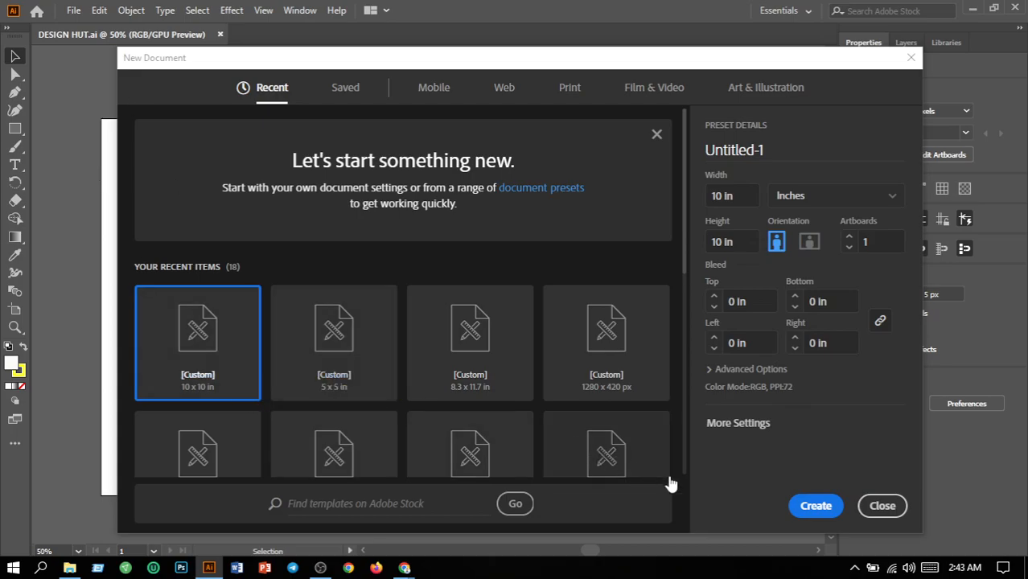
left_click(816, 505)
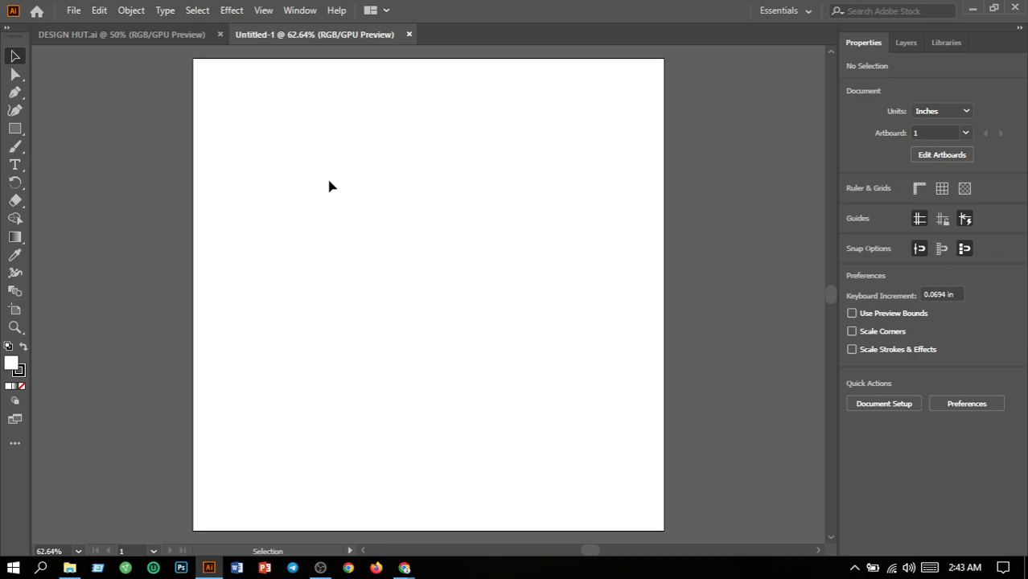
Draw an unfilled closed half-moon with the Pen tool, straight on its left side, about 0.44 in wide and 1.96 in tall.
left_click(15, 92)
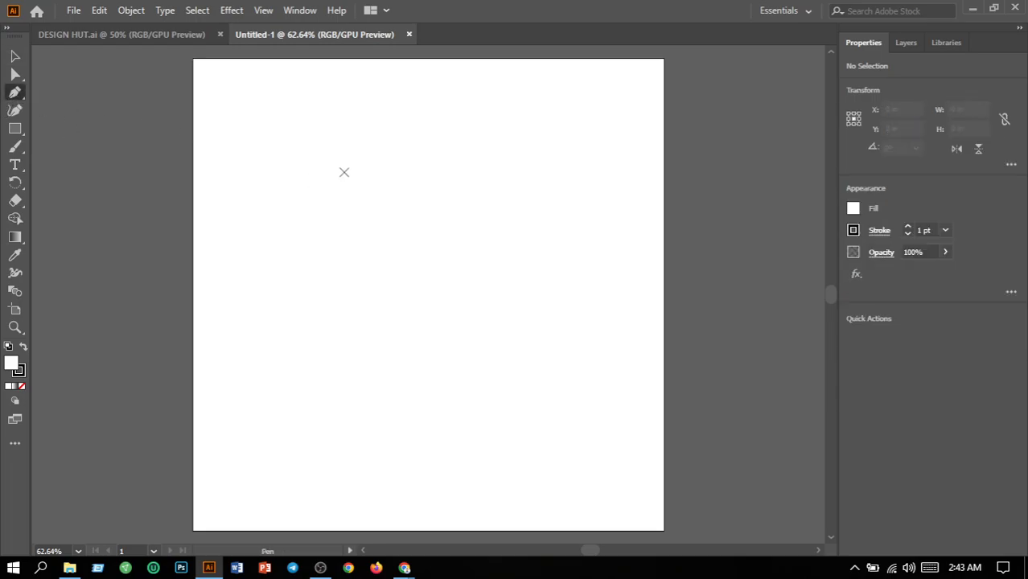
left_click(344, 173)
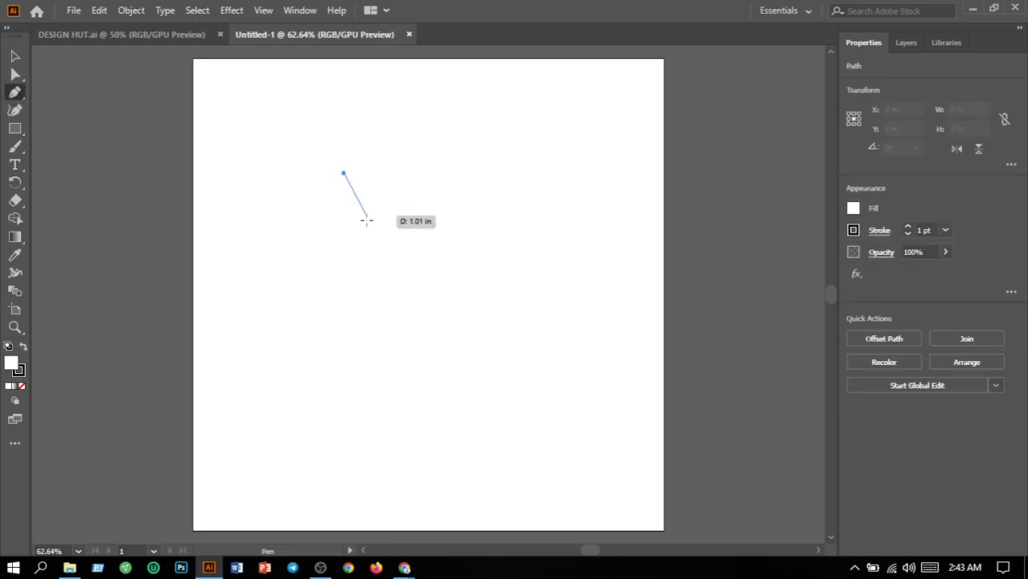
left_click(343, 263)
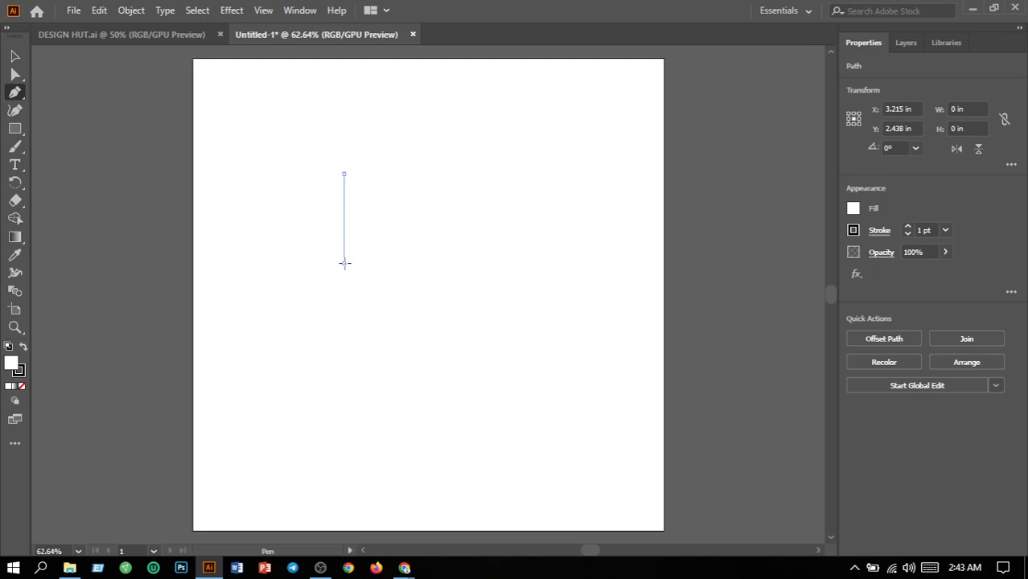
key("ctrl+z")
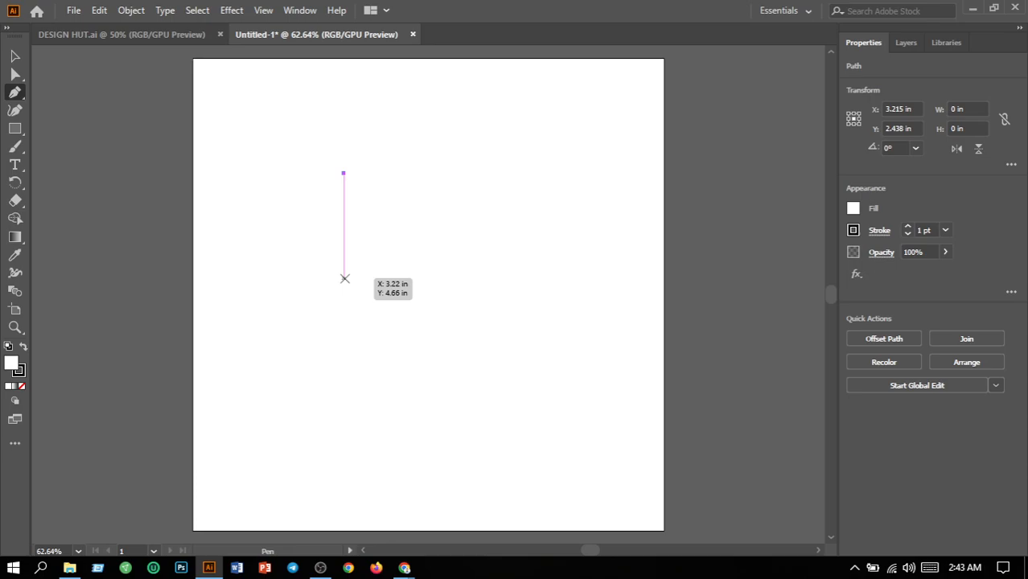
left_click(343, 279)
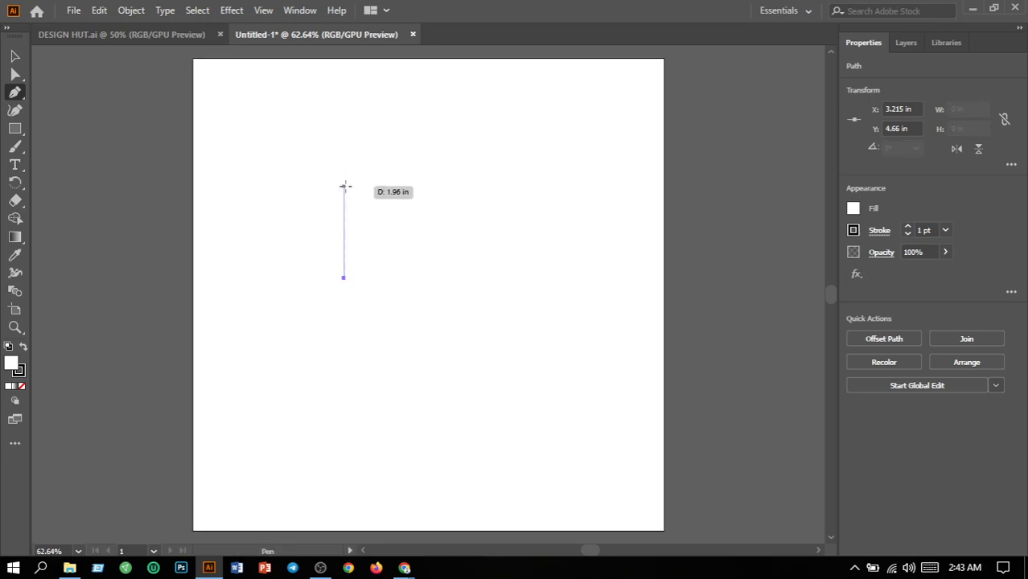
left_click(343, 186)
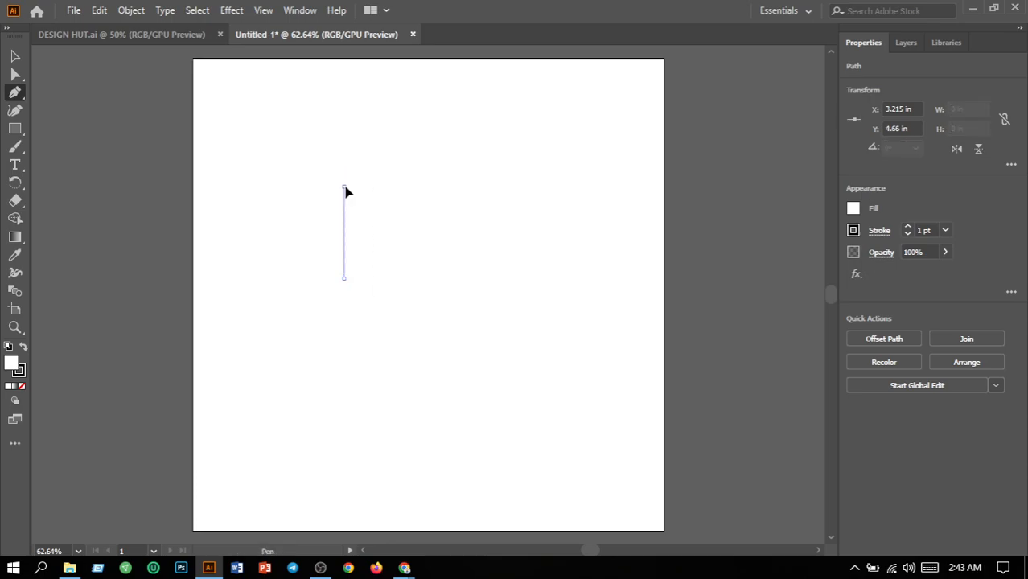
left_click(22, 387)
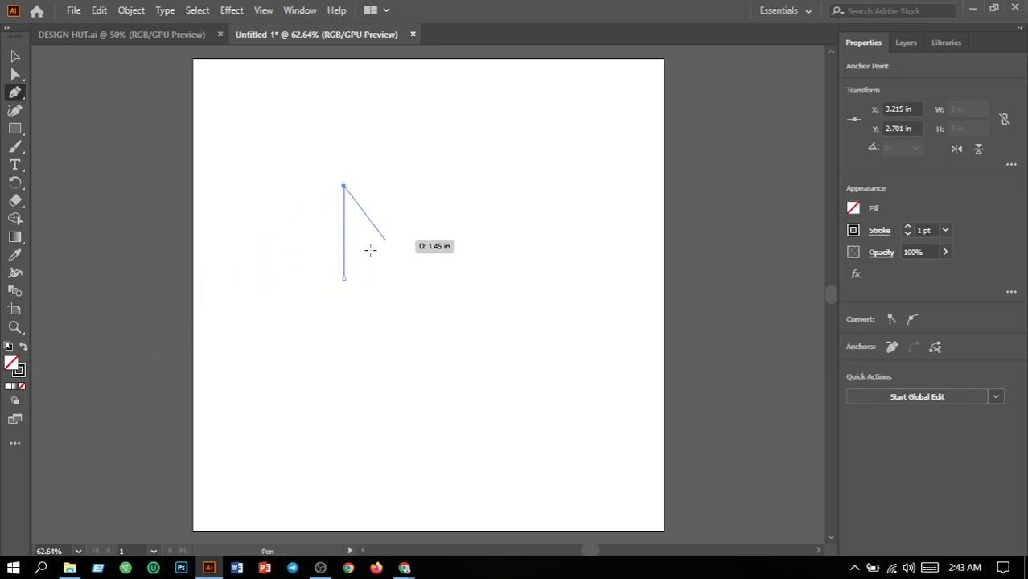
left_click_drag(344, 278, 288, 326)
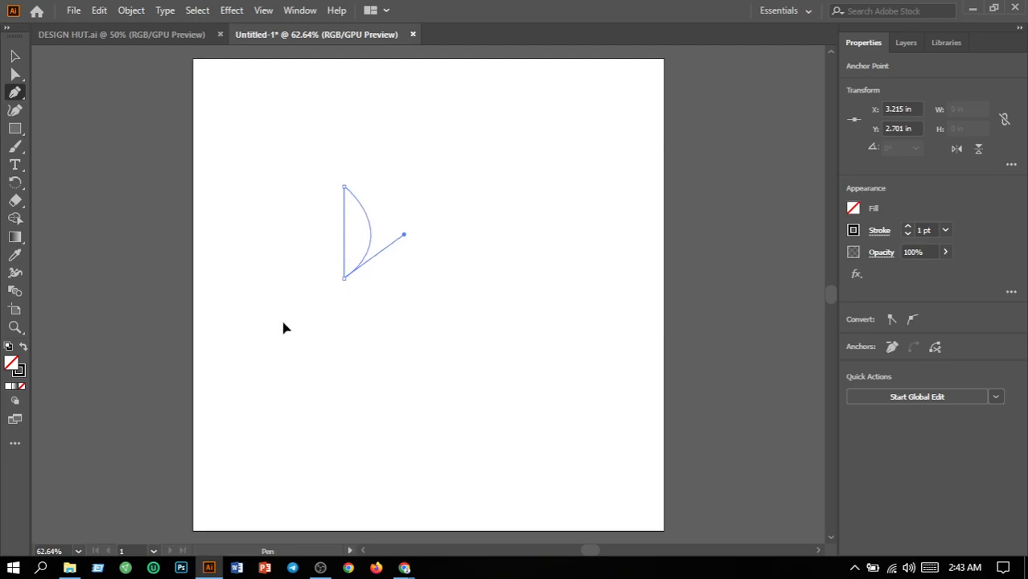
mouse_move(283, 327)
left_mouse_down()
mouse_move(288, 339)
mouse_move(297, 331)
left_mouse_up()
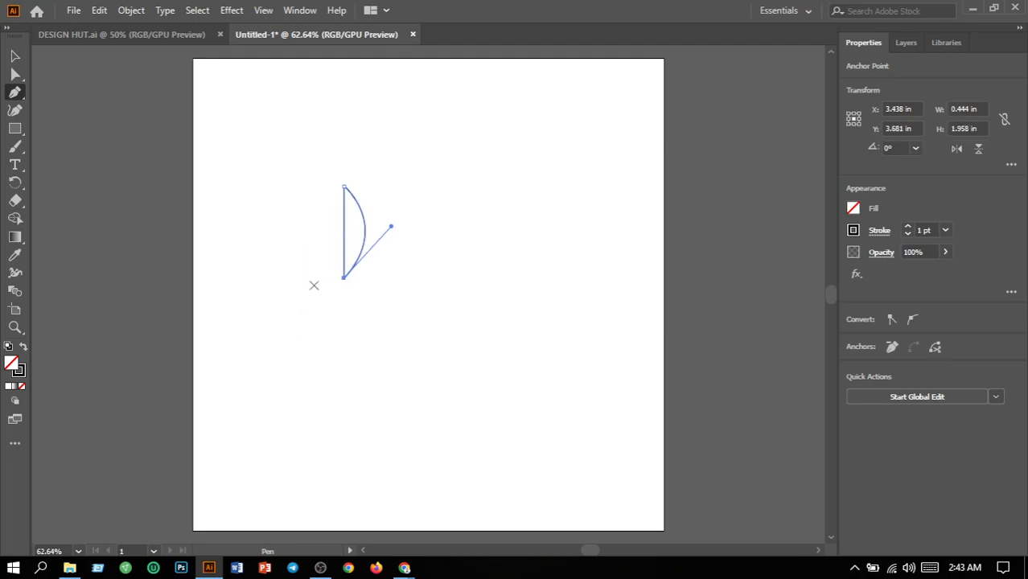
Duplicate the half-moon to the right of the original and flip the copy horizontally.
left_click(13, 59)
left_click(376, 234)
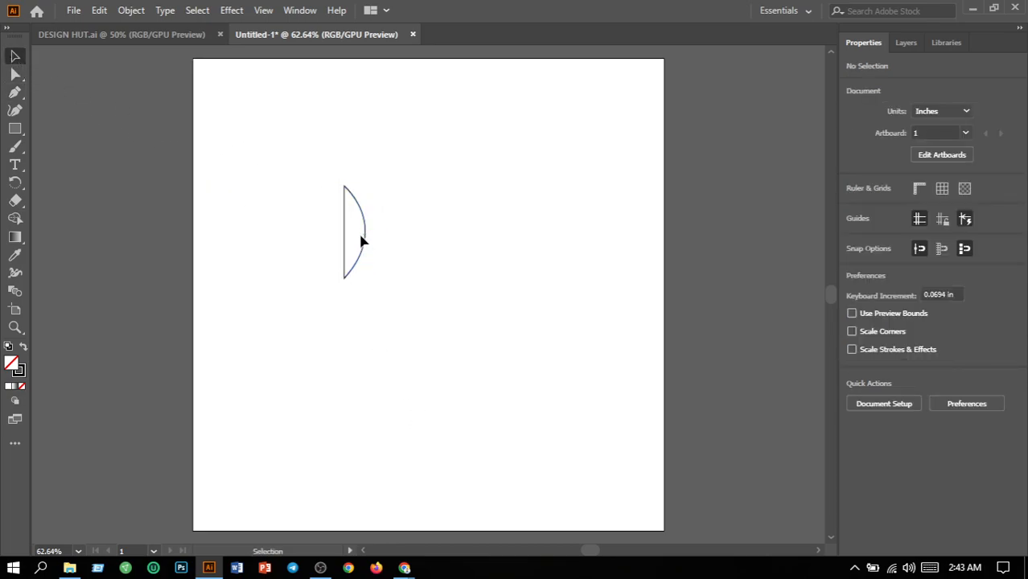
left_click_drag(366, 245, 459, 257)
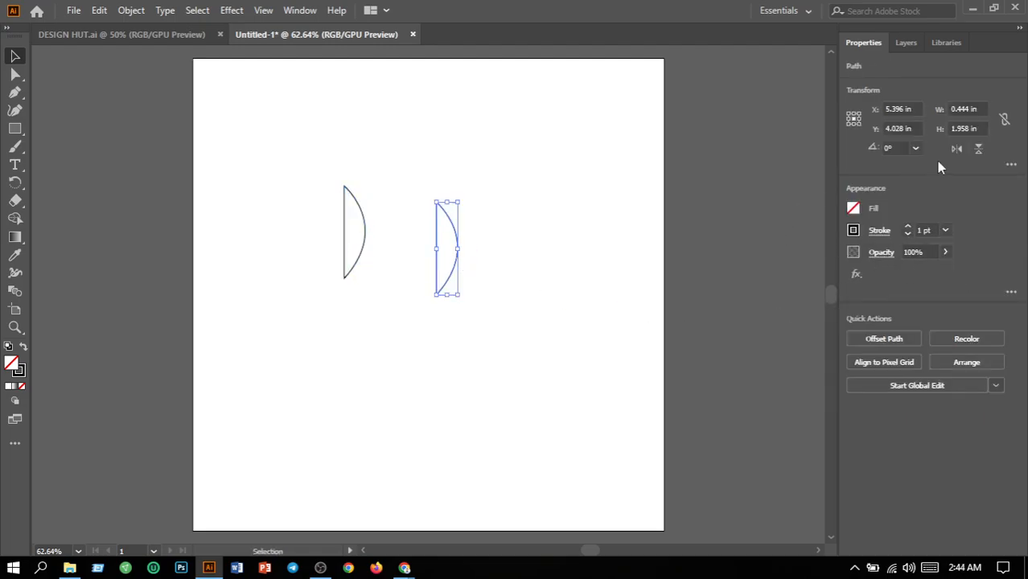
left_click(957, 150)
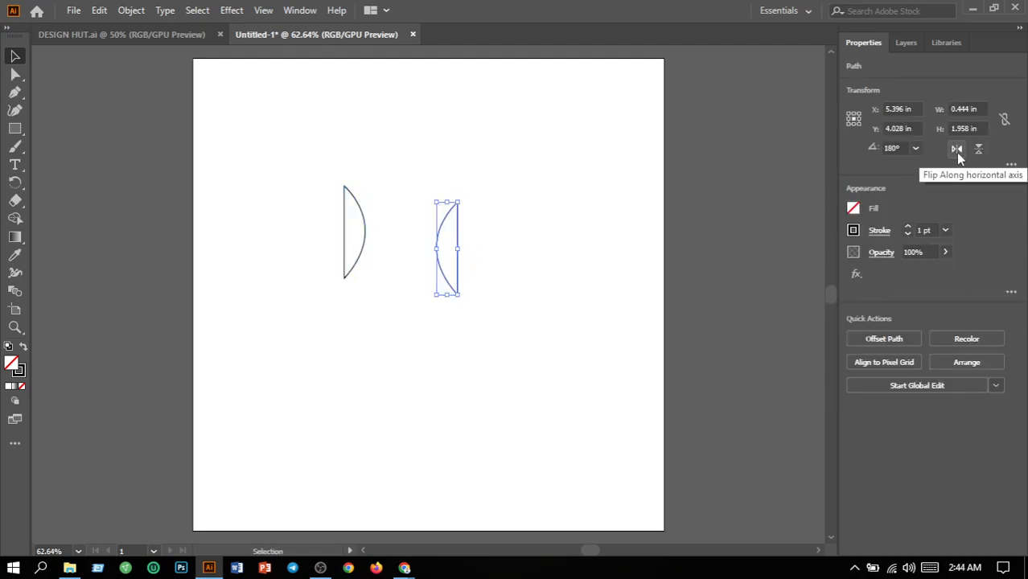
Move the flipped half-moon level with the original so that their curved sides touch at the middle.
left_click(519, 295)
left_click_drag(459, 268, 386, 251)
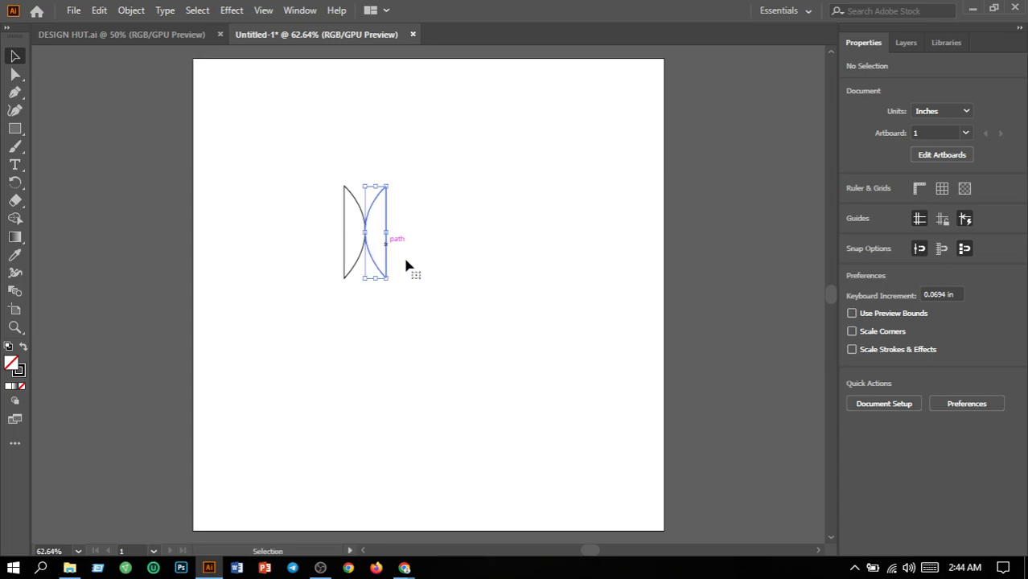
left_click(326, 319)
Fill both half-moons with a bright red picked in the Color Picker.
left_click_drag(299, 191, 463, 287)
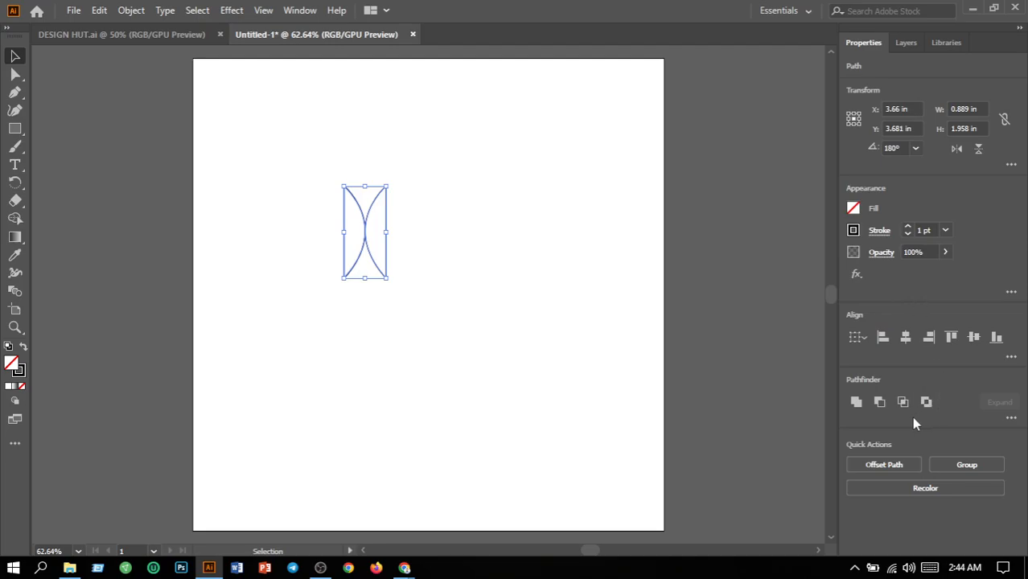
double_click(11, 364)
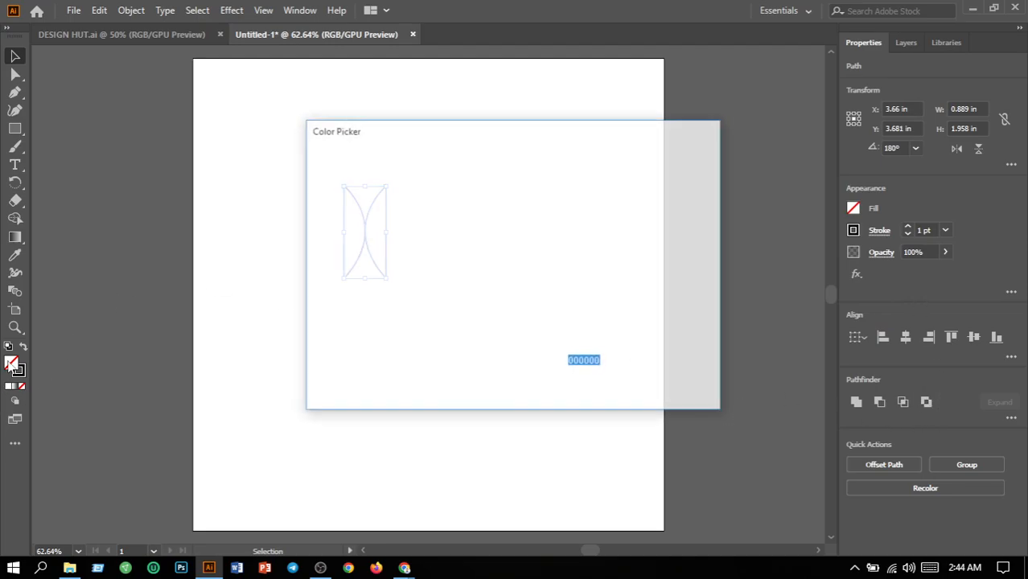
left_click(533, 364)
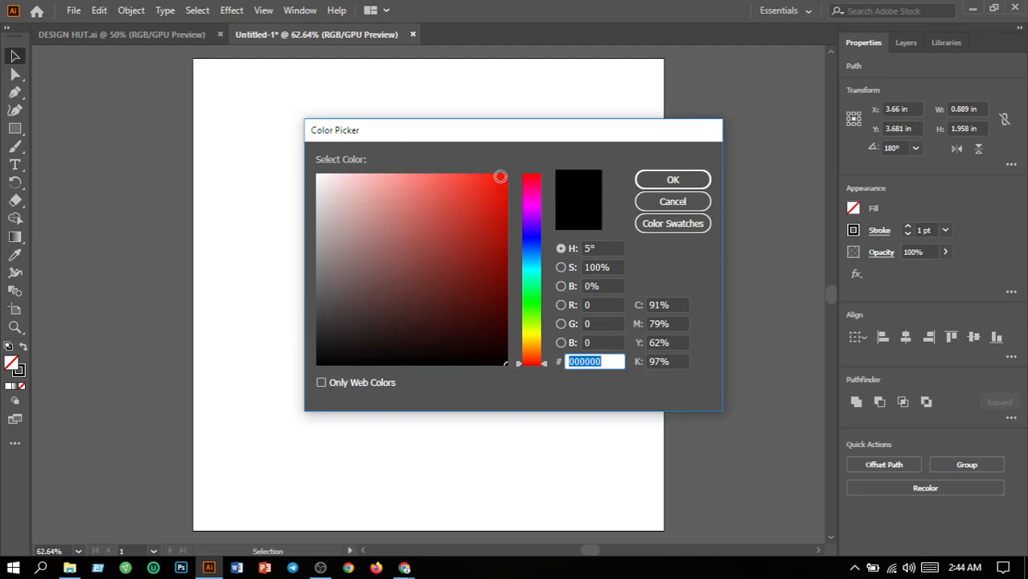
left_click(499, 181)
left_click(674, 185)
left_click(524, 384)
Set the stroke weight of both red half-moons to 0.
left_click_drag(319, 172, 463, 326)
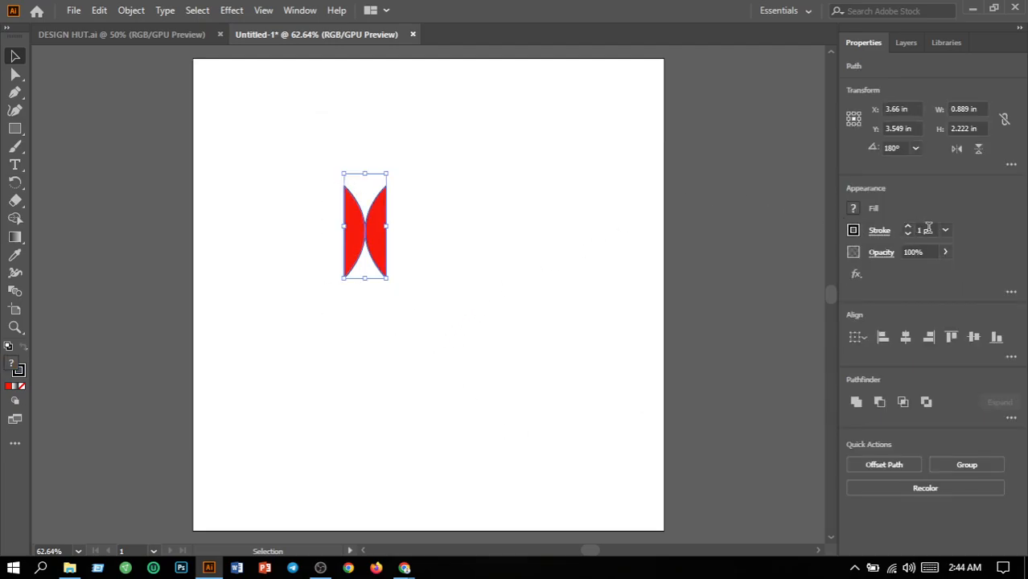
left_click(932, 229)
type("0")
key("Return")
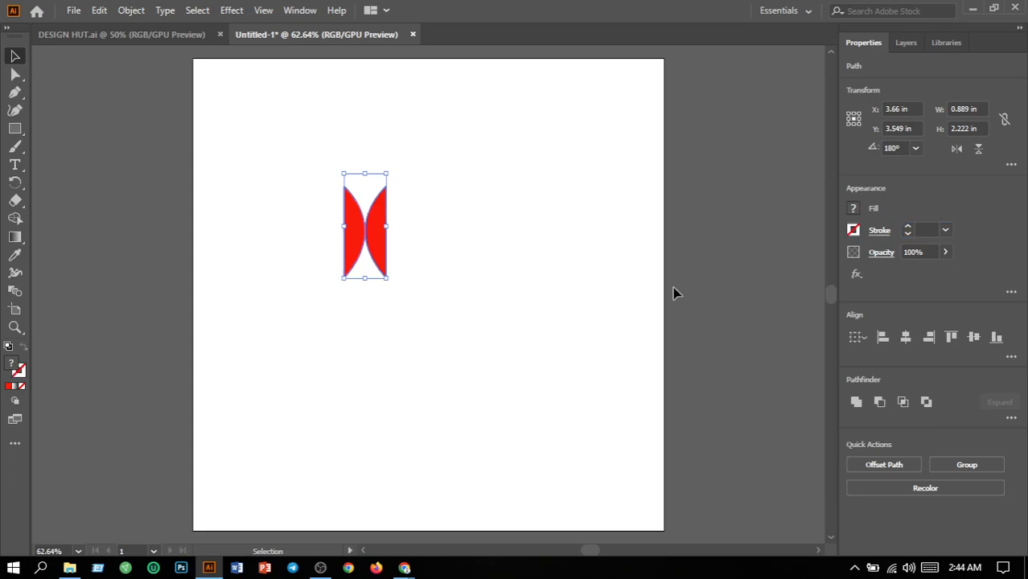
left_click(540, 310)
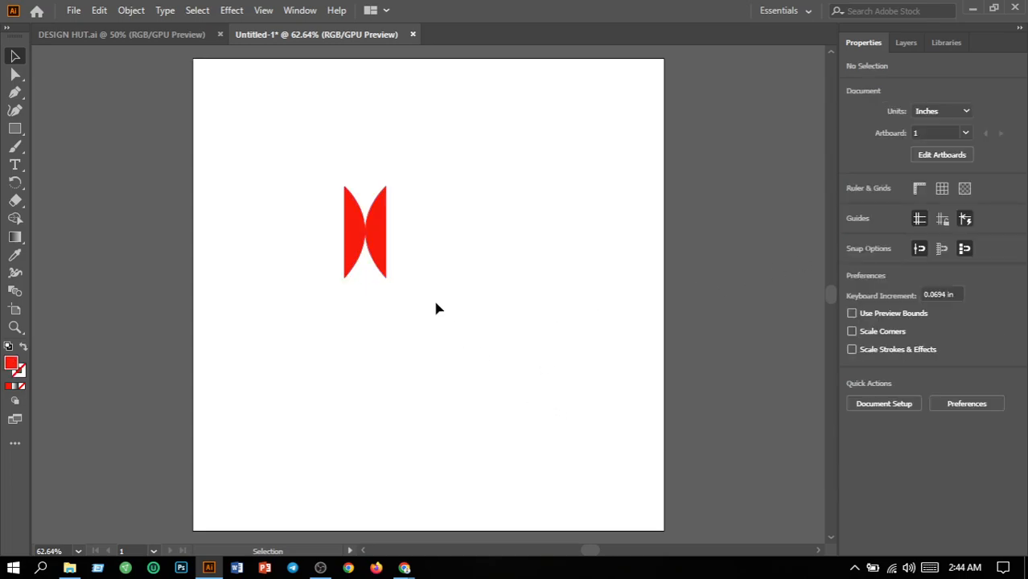
Apply a linear gradient fill to the right red half-moon.
left_click(383, 258)
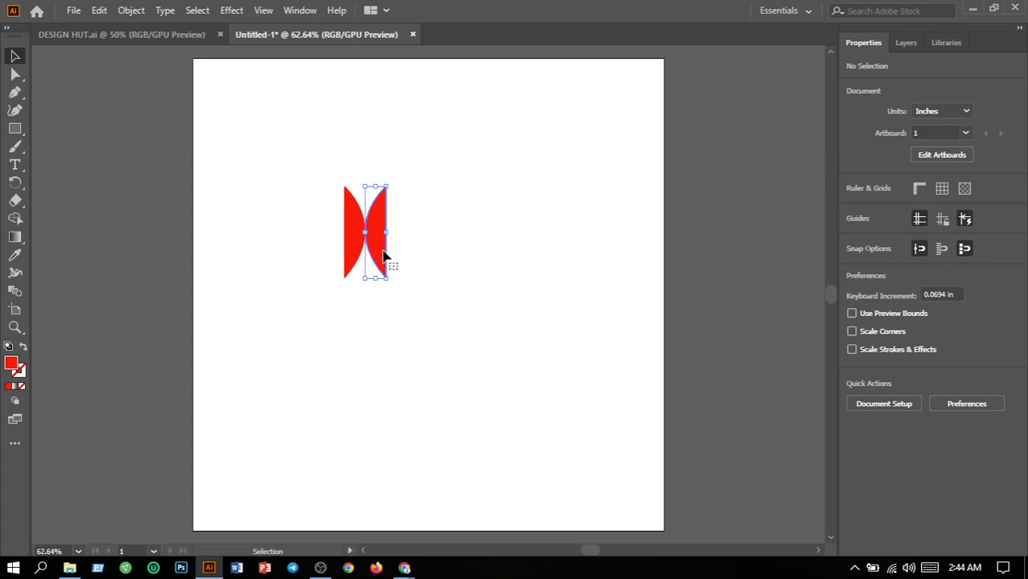
double_click(20, 237)
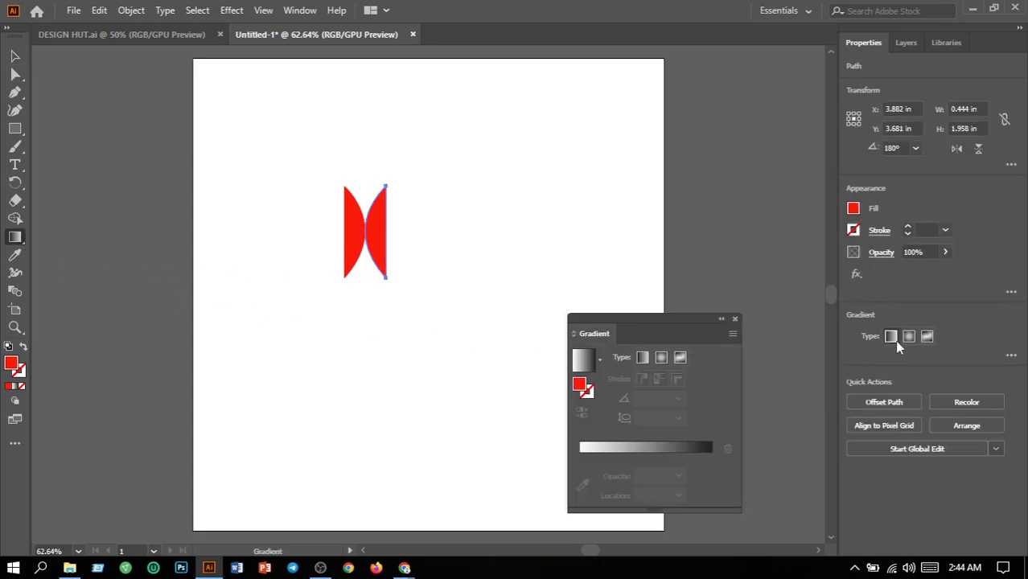
left_click(890, 337)
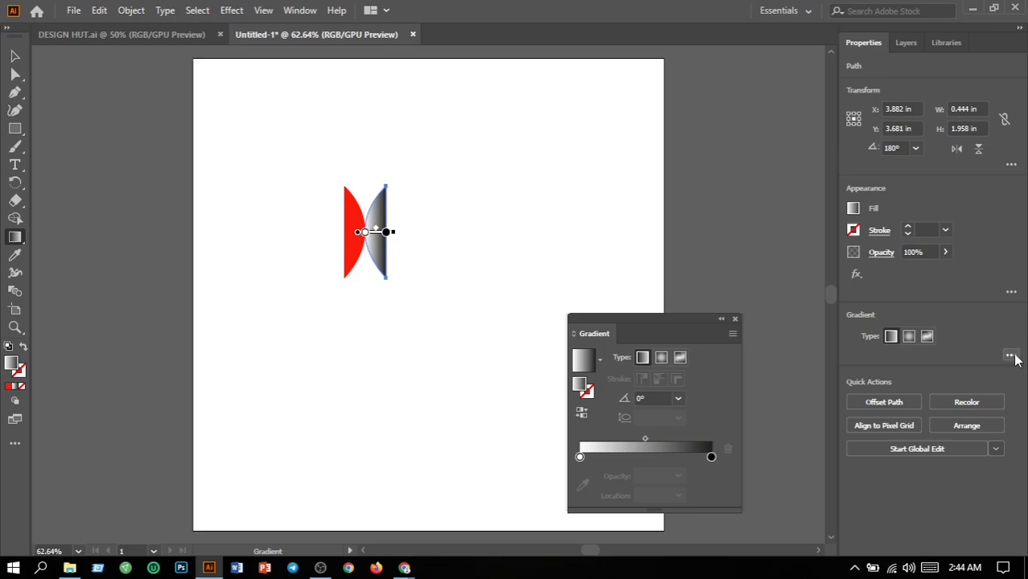
left_click(1011, 355)
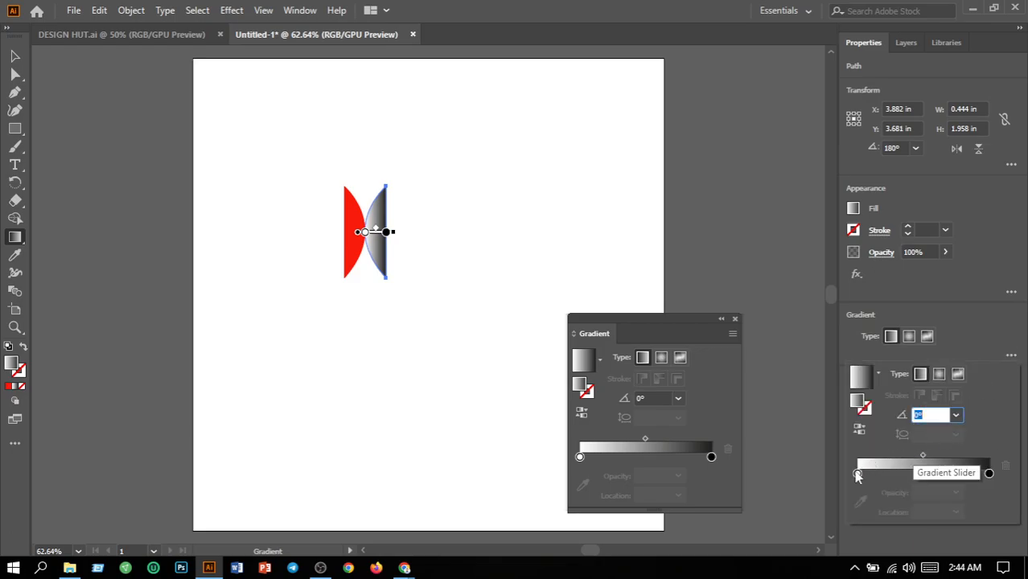
left_click(736, 323)
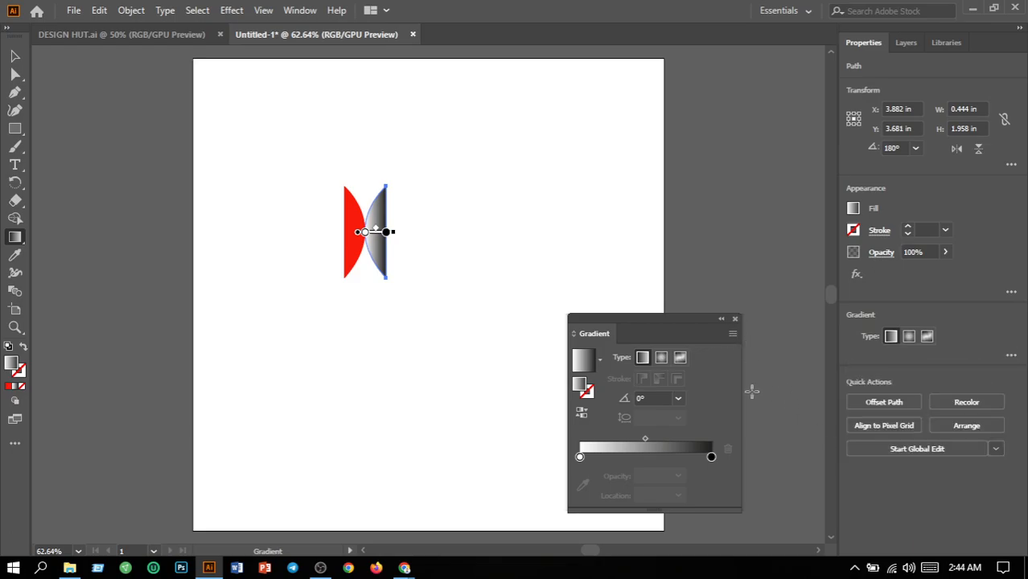
Set the starting colour stop of the right half-moon's gradient to the bright green swatch.
left_click(579, 457)
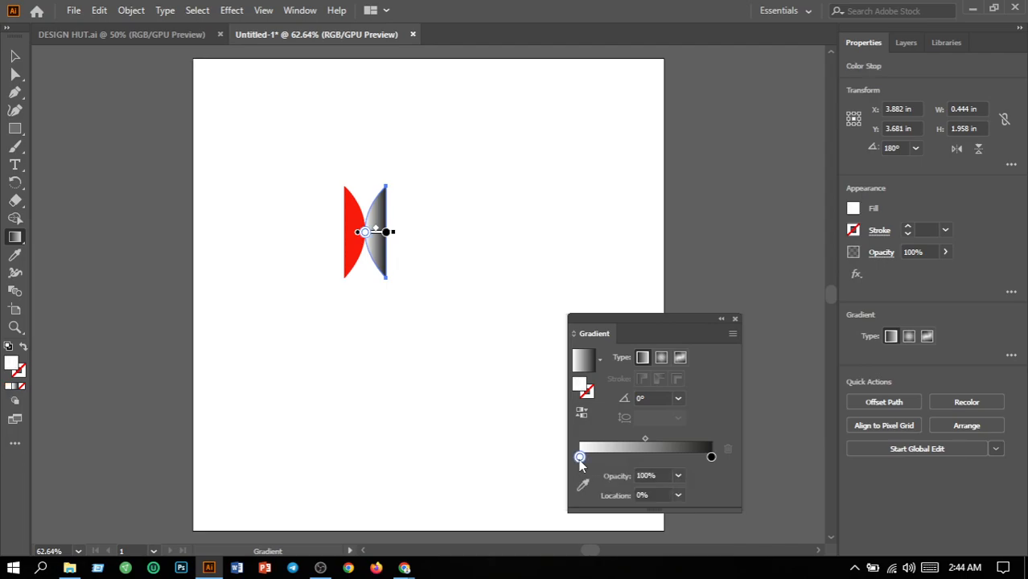
double_click(579, 457)
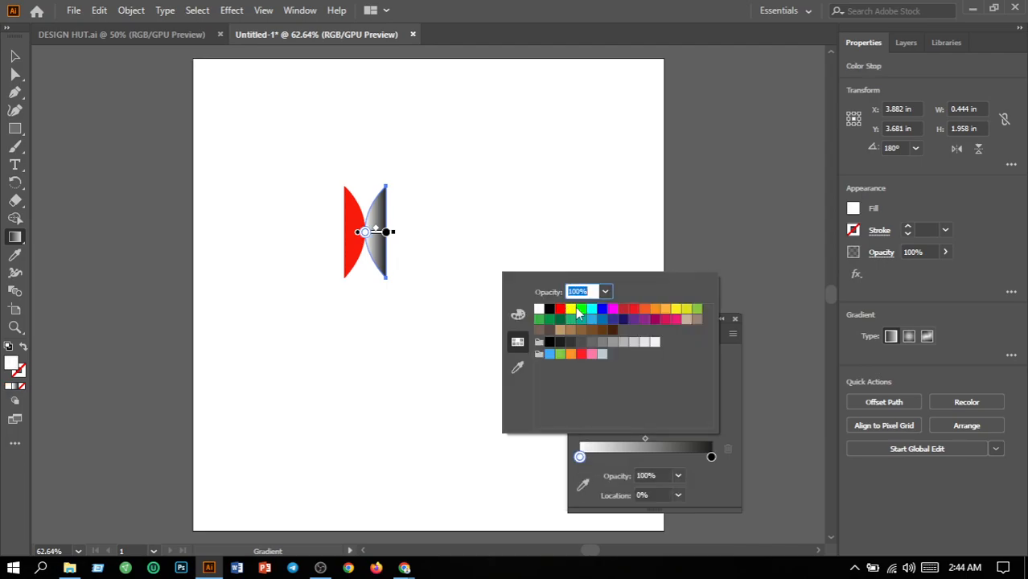
left_click(644, 313)
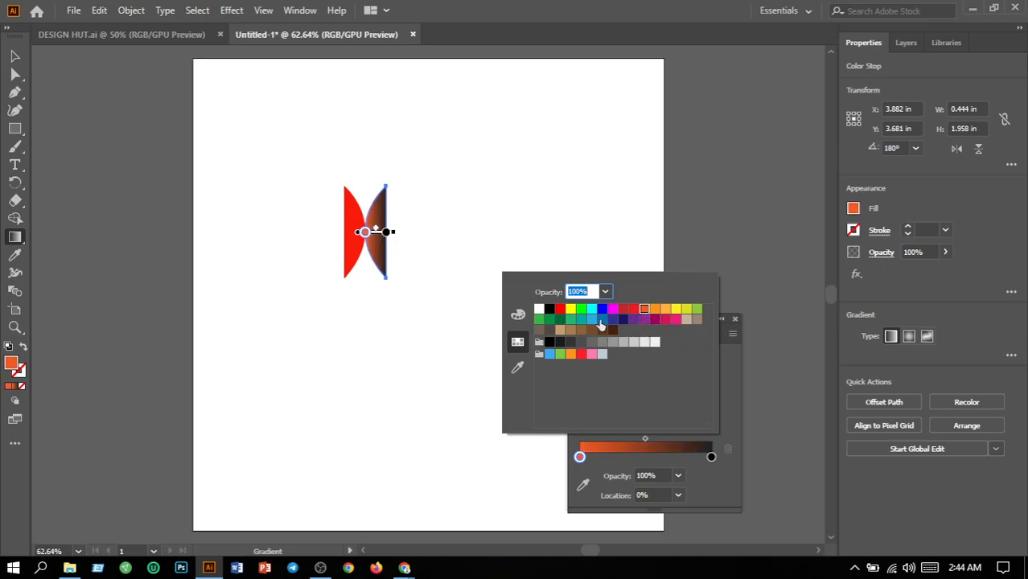
left_click(583, 319)
left_click(582, 311)
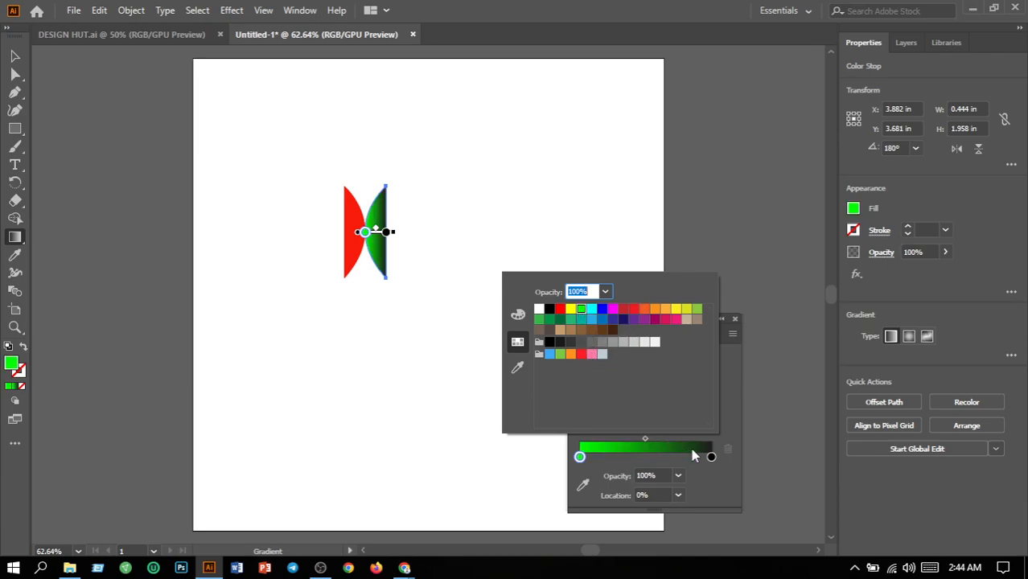
left_click(17, 60)
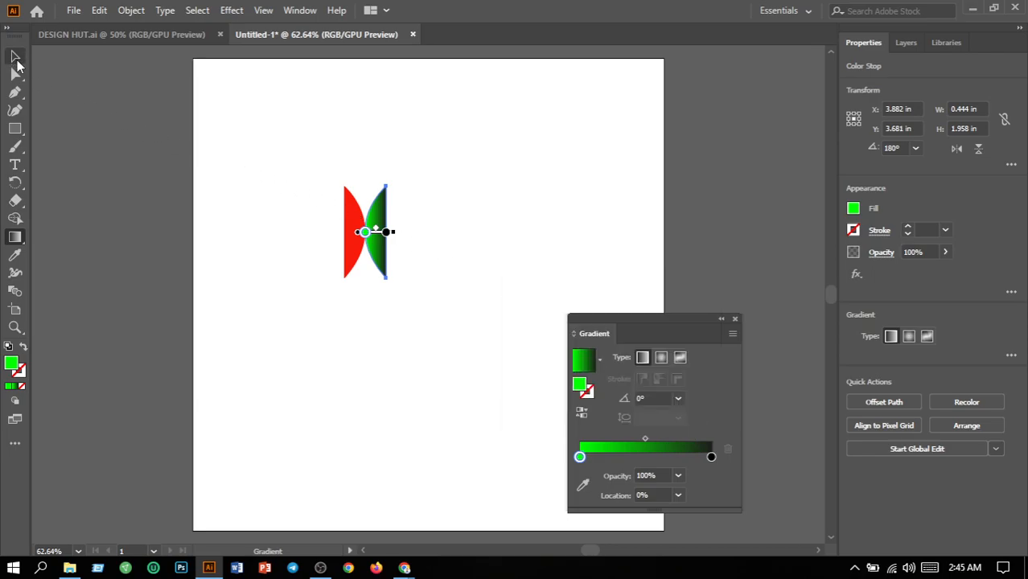
left_click(17, 59)
left_click(323, 222)
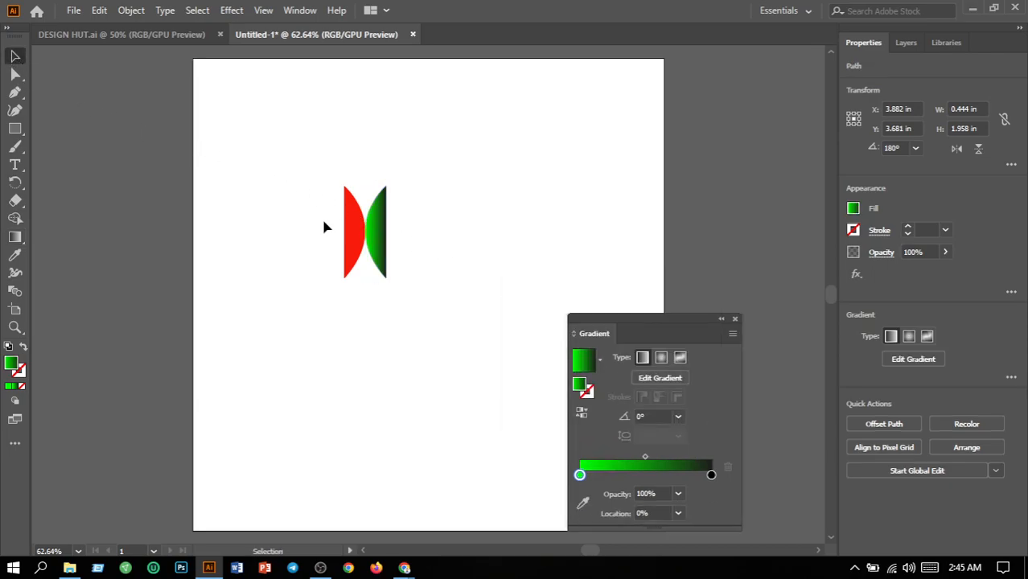
Give the left half-moon a linear gradient fill and set its starting colour stop to dark grey (R=51 G=51 B=51).
left_click(354, 236)
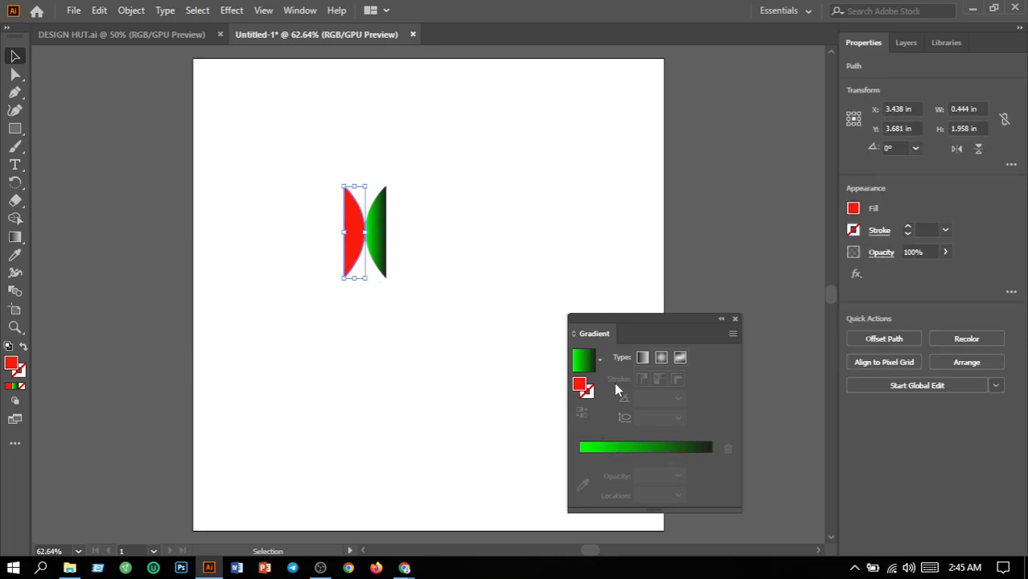
left_click(642, 360)
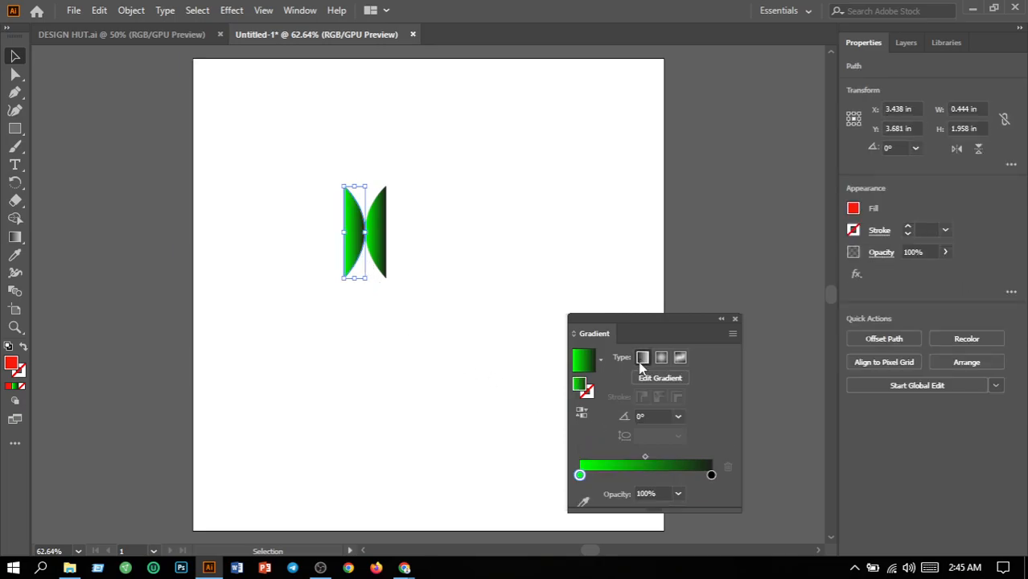
double_click(580, 475)
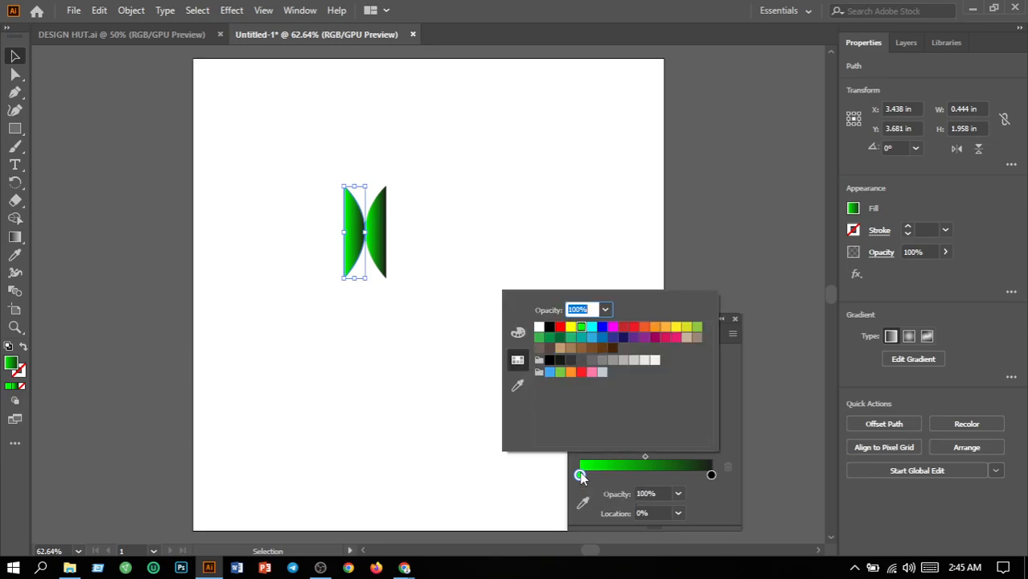
left_click(549, 328)
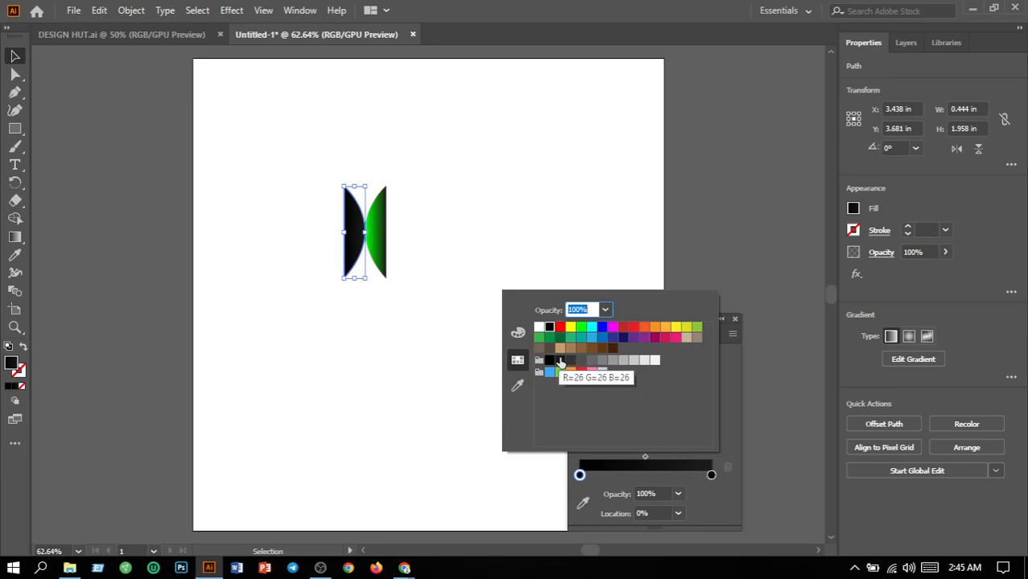
left_click(562, 364)
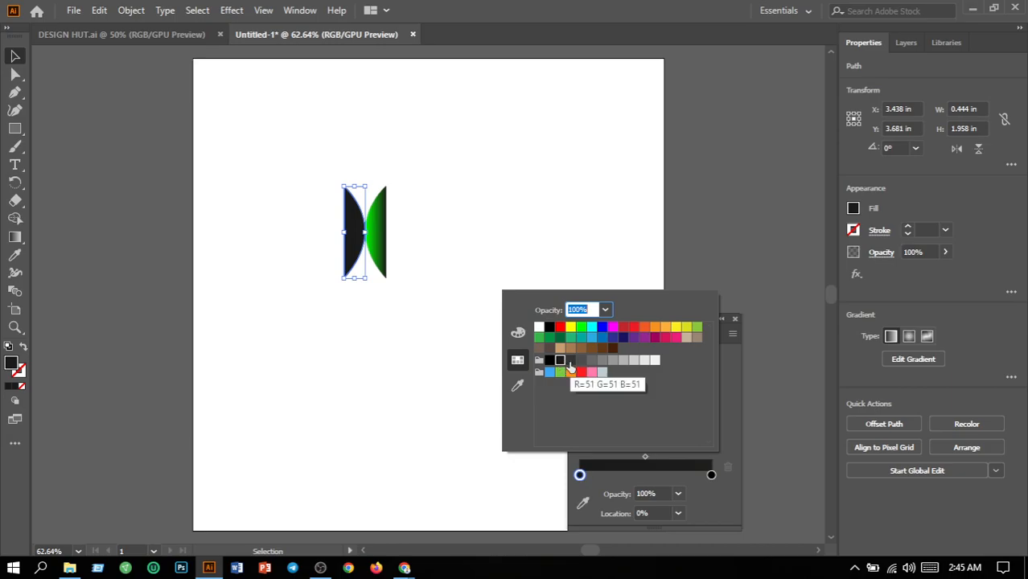
left_click(570, 364)
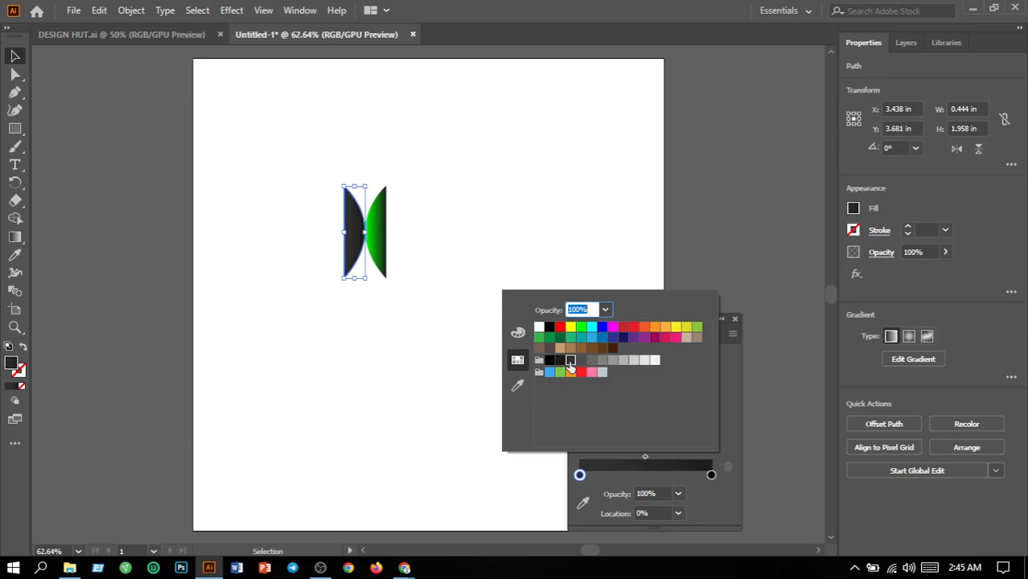
Set the left half-moon gradient's ending stop to bright green and its starting stop to near-black.
left_click(711, 475)
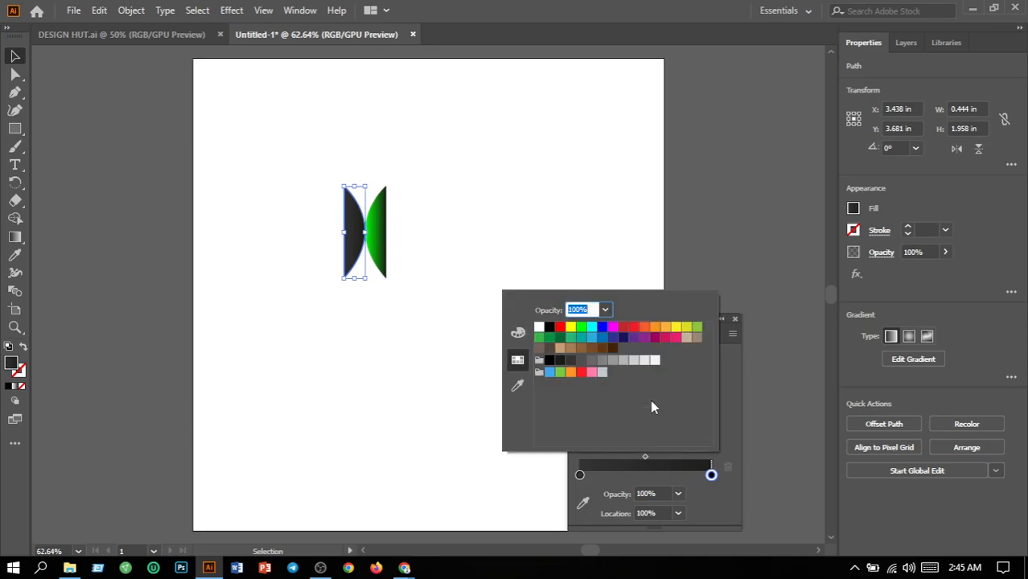
left_click(580, 328)
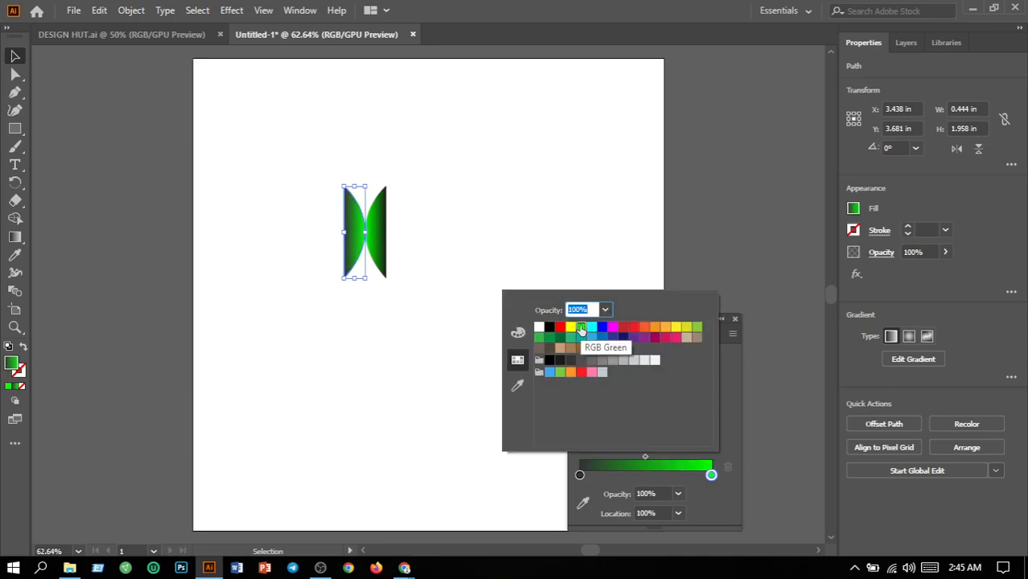
left_click(579, 475)
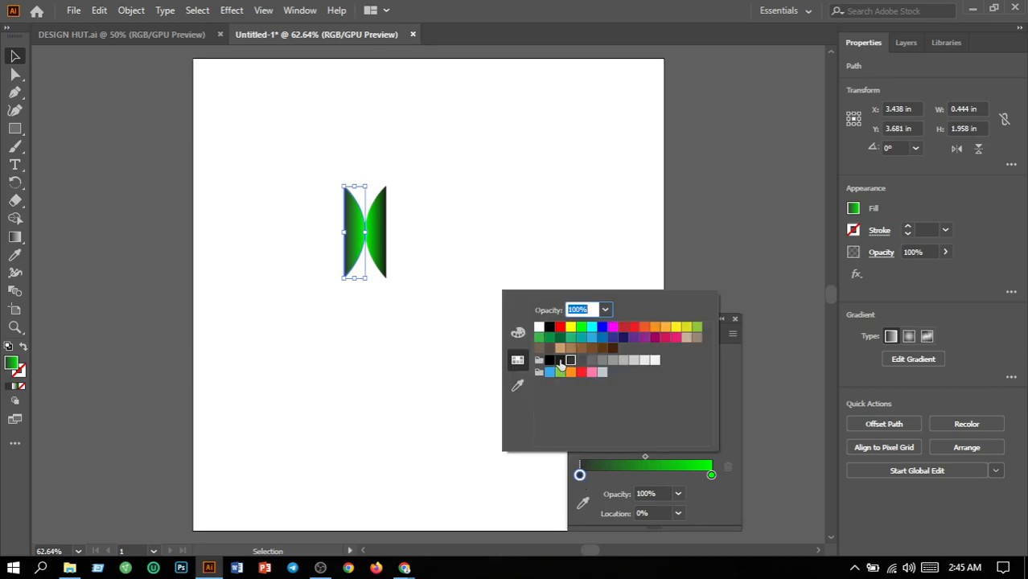
left_click(555, 359)
left_click(513, 251)
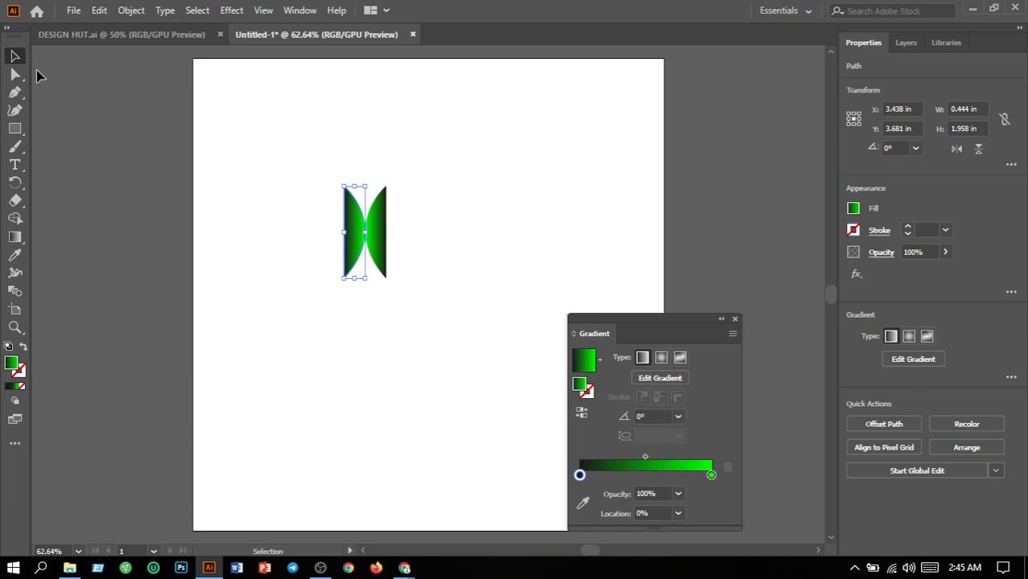
left_click(256, 162)
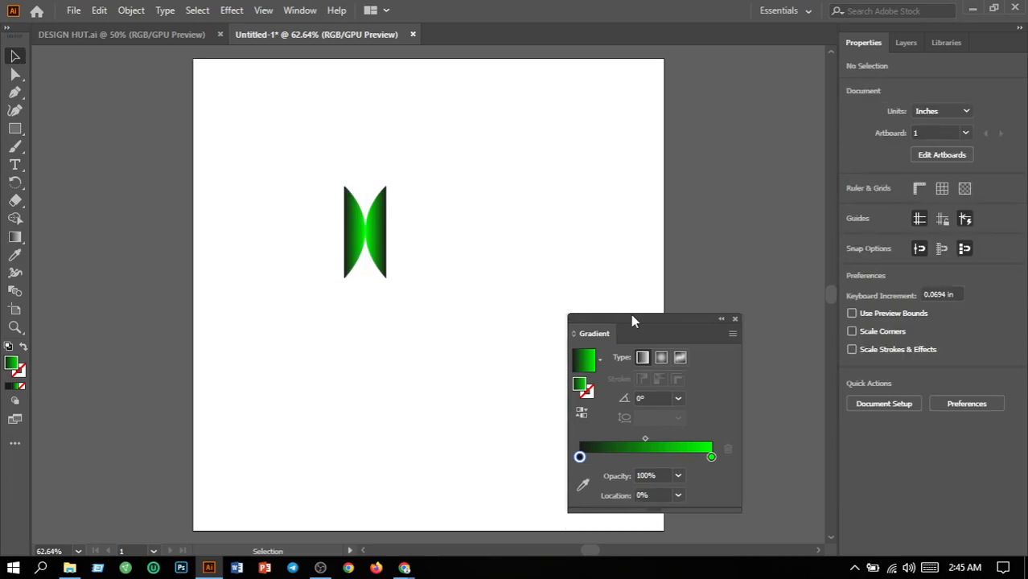
left_click(734, 319)
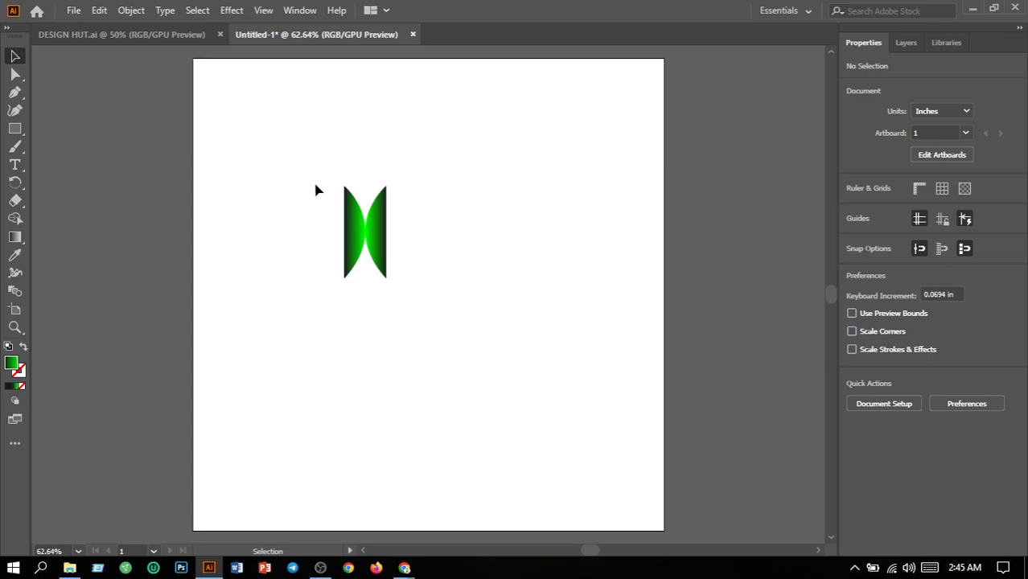
Move both gradient half-moons together to the upper right part of the artboard.
left_click_drag(310, 190, 432, 301)
left_click(394, 288)
left_click_drag(269, 179, 437, 253)
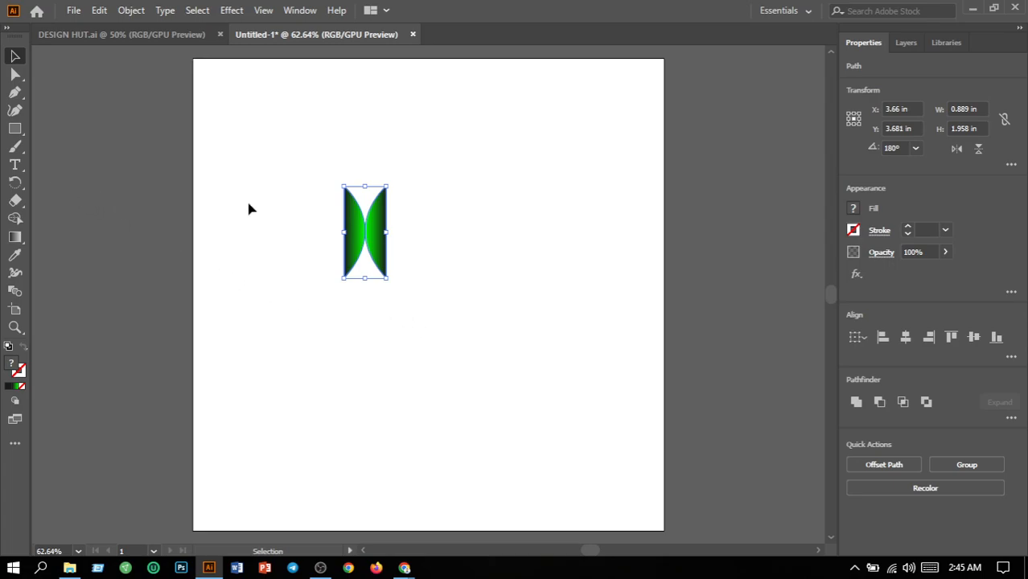
left_click_drag(364, 231, 508, 174)
left_click(535, 275)
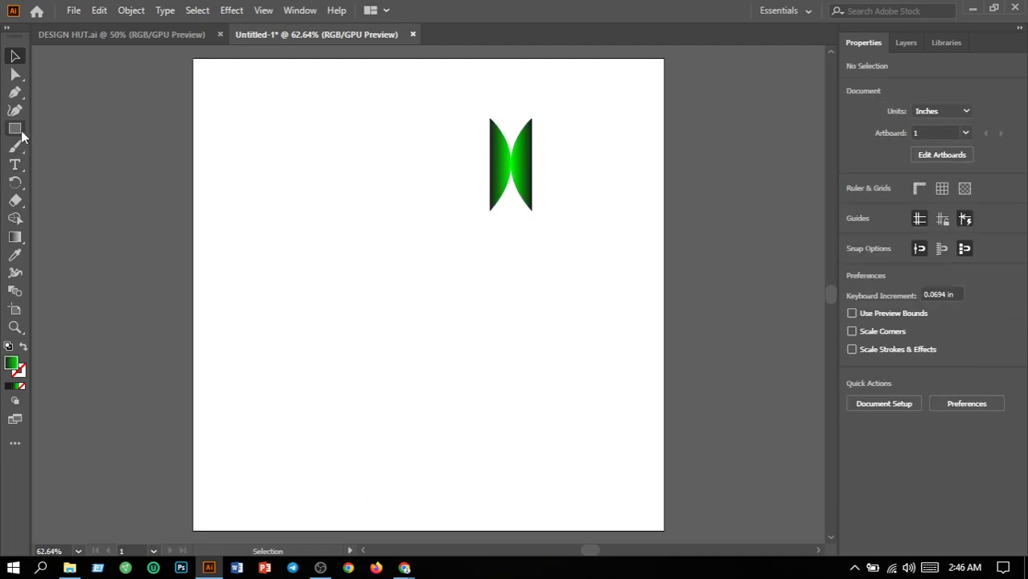
Draw an upward-bulging curved segment with the Pen tool below and left of the half-moons, and set its fill to none.
left_click(16, 93)
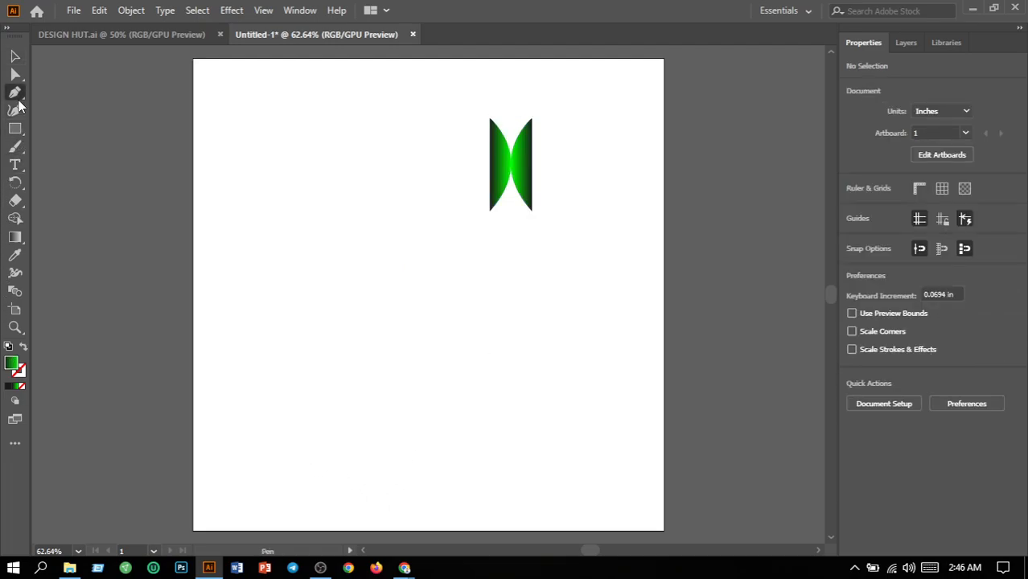
left_click(335, 347)
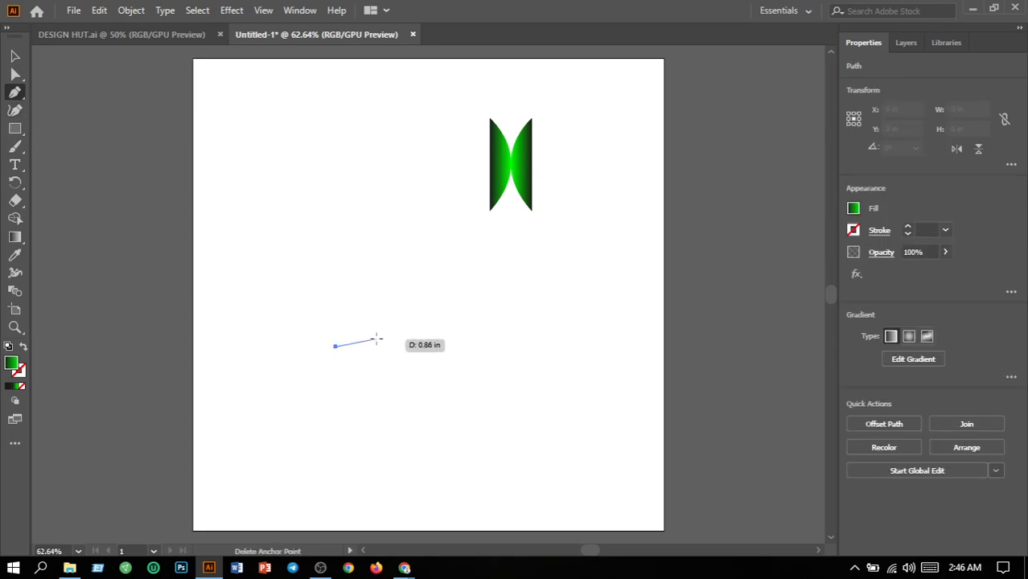
left_click_drag(410, 272, 488, 279)
left_click(410, 272)
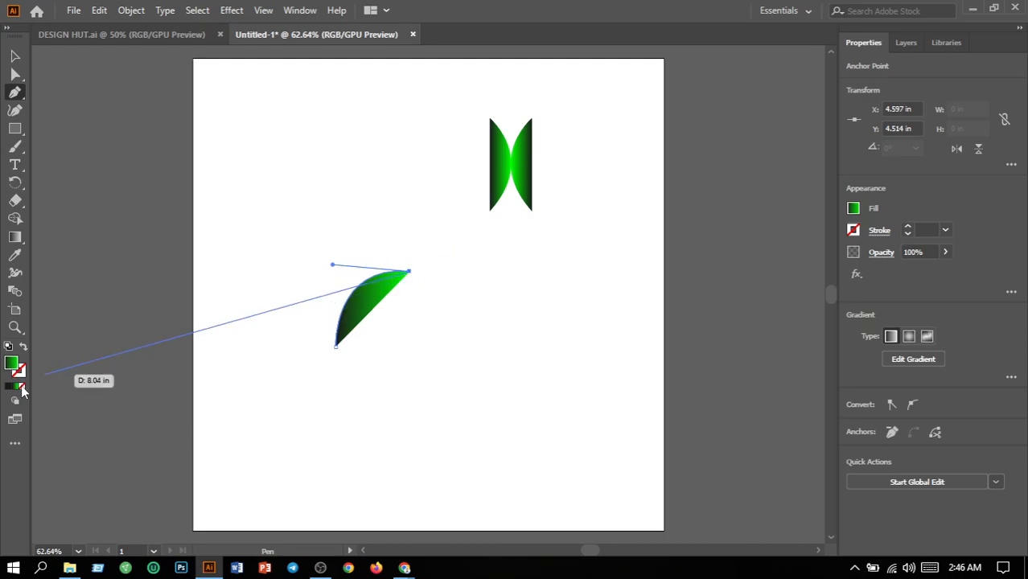
left_click(21, 388)
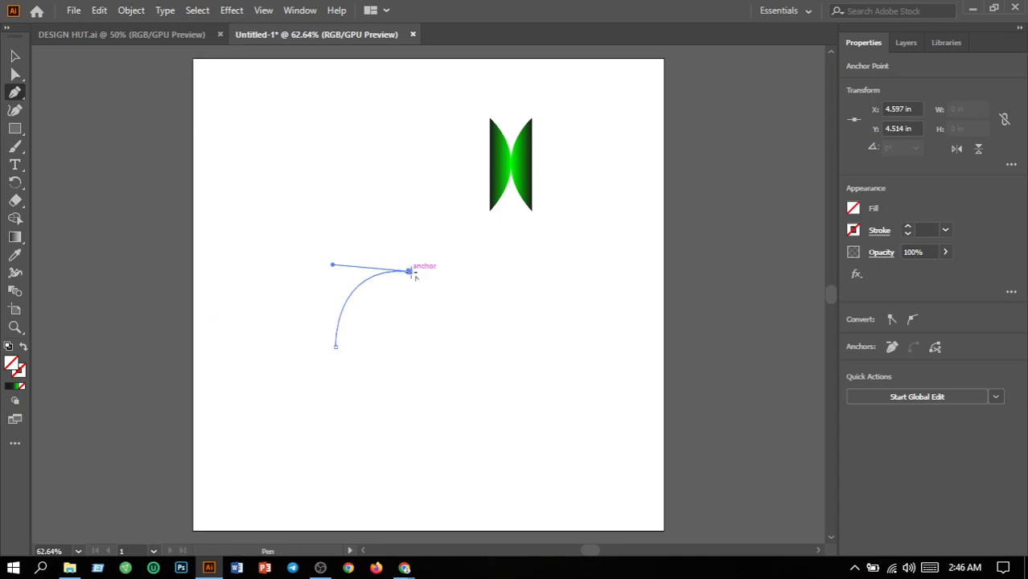
Extend the path with a curve rising to a tip just below the half-moons and set its stroke weight to 1 pt.
left_click_drag(484, 240, 480, 194)
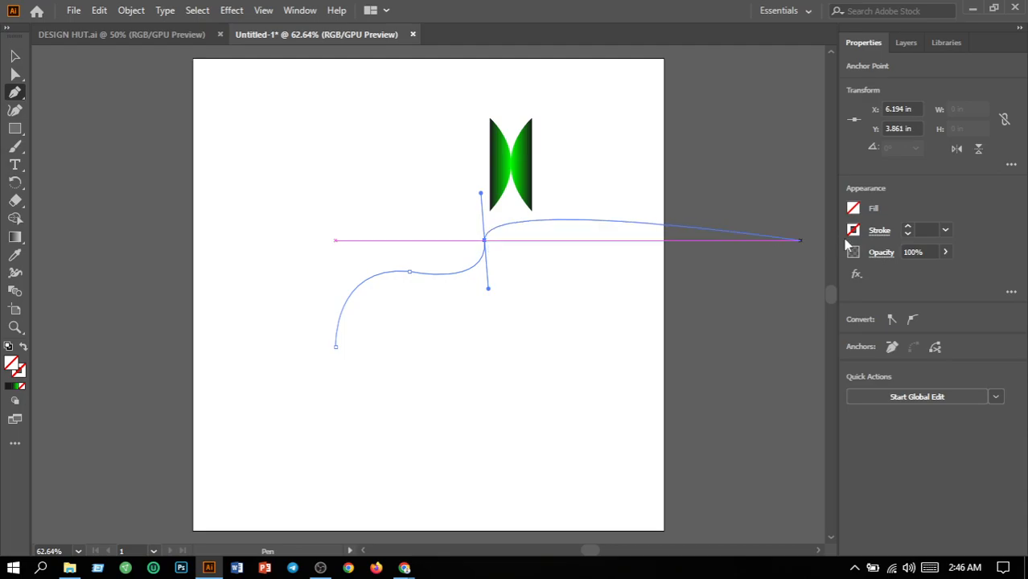
left_click(946, 232)
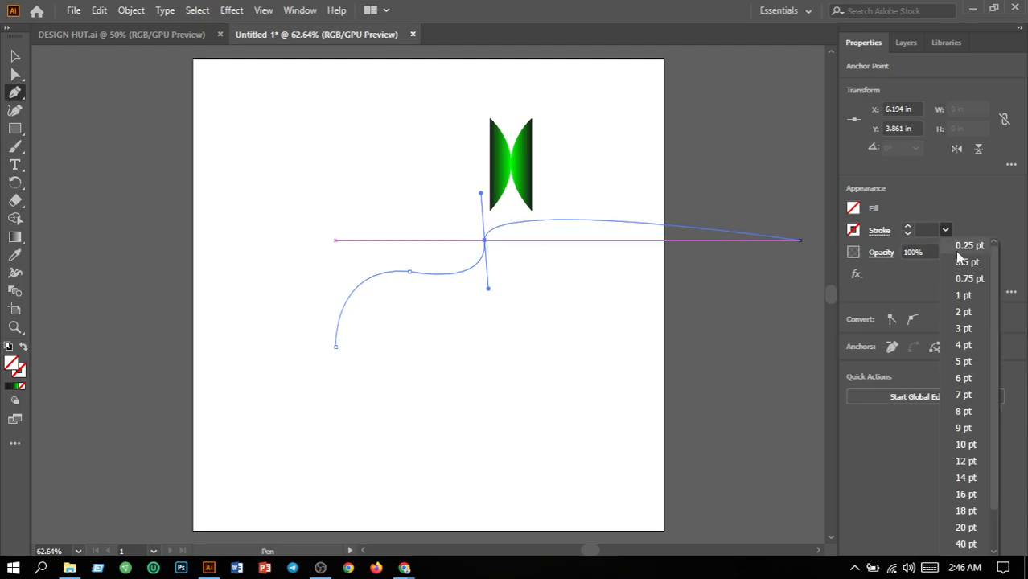
left_click(963, 296)
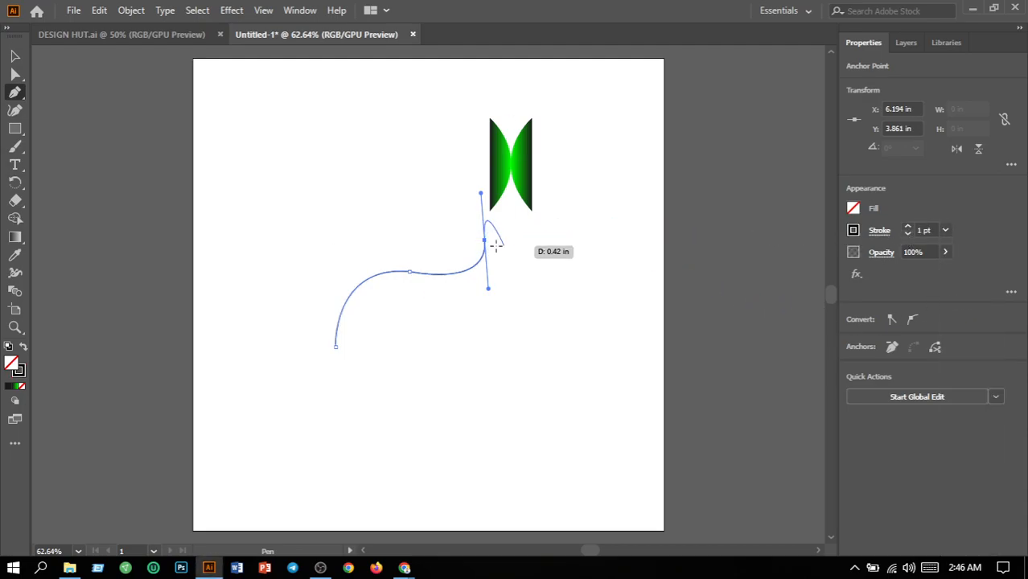
Continue the outline from the tip with two curved segments back towards its lower left, meeting in a sharp corner, and retract the outgoing handles.
left_click_drag(485, 239, 432, 300)
left_click_drag(432, 300, 360, 280)
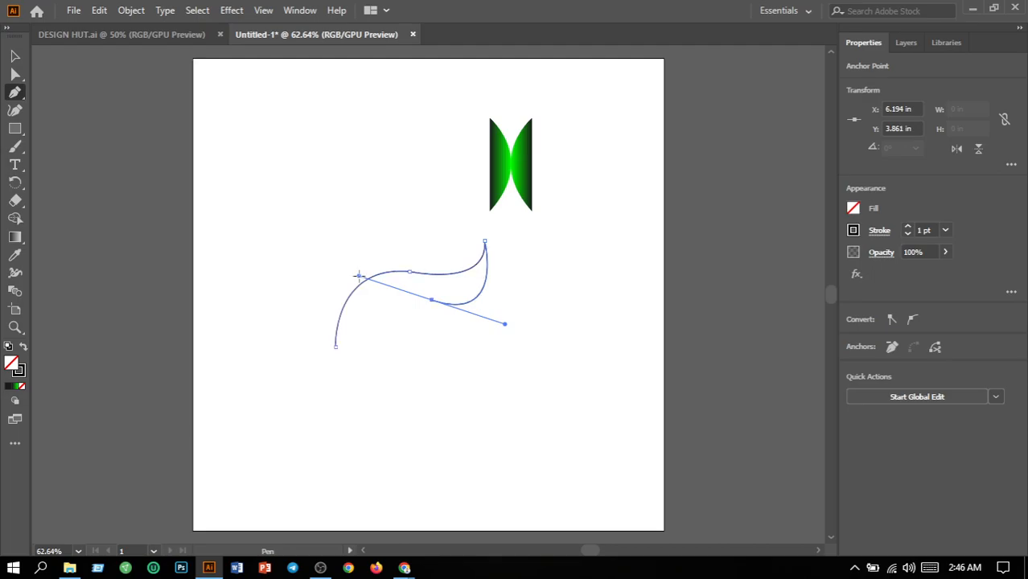
left_click(432, 300)
left_click_drag(432, 300, 359, 335)
key("ctrl+z")
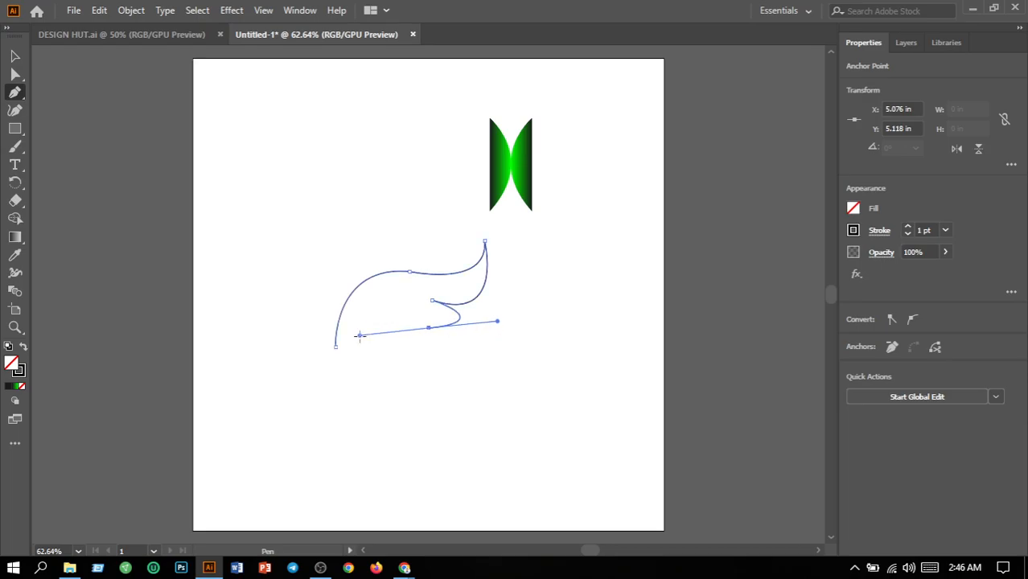
left_click(429, 328)
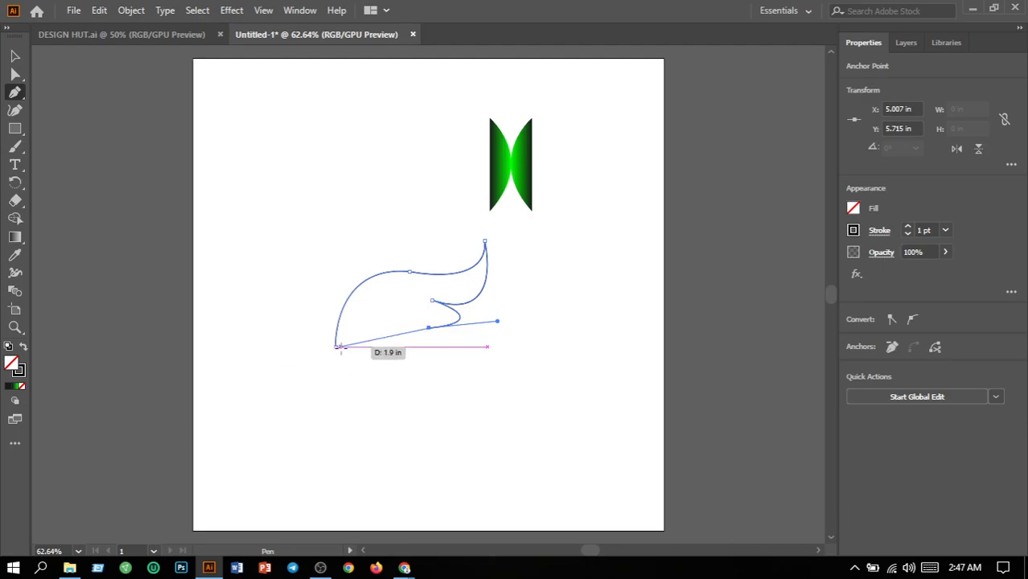
Close the wing outline at its starting point with a curved bottom segment and shift the shape slightly right and down.
left_click_drag(335, 346, 183, 321)
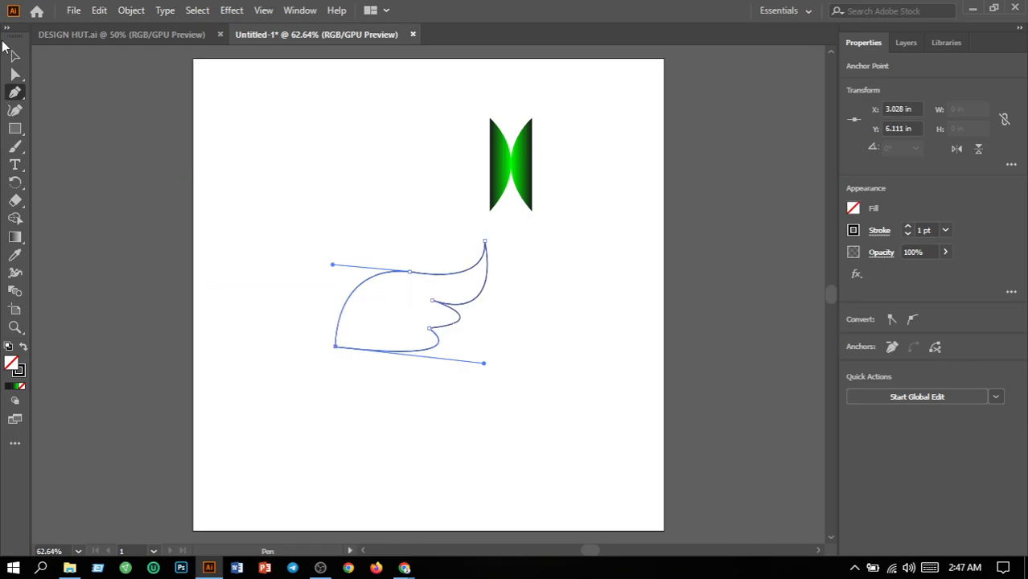
left_click(15, 56)
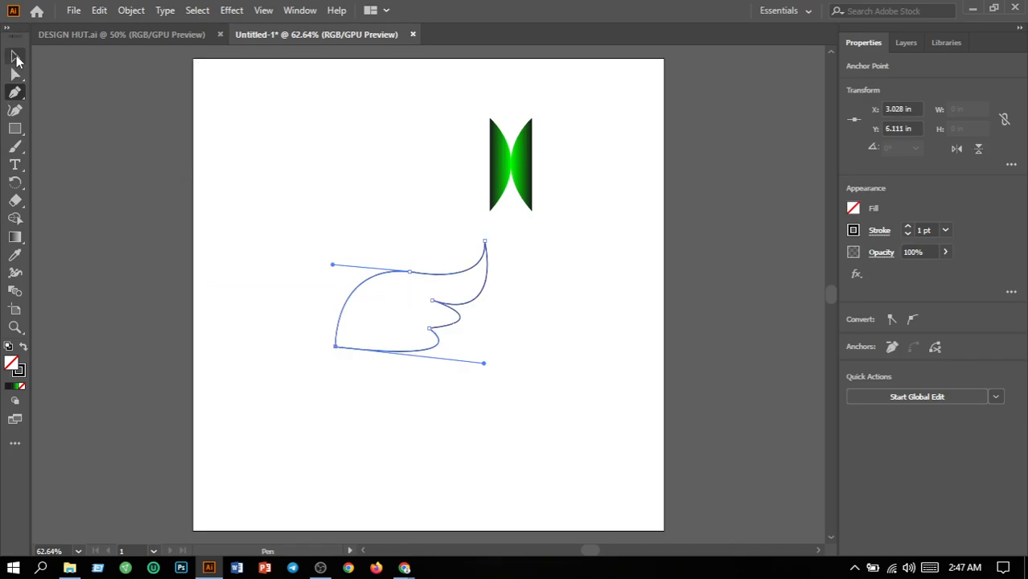
left_click(361, 438)
left_click_drag(441, 310, 505, 356)
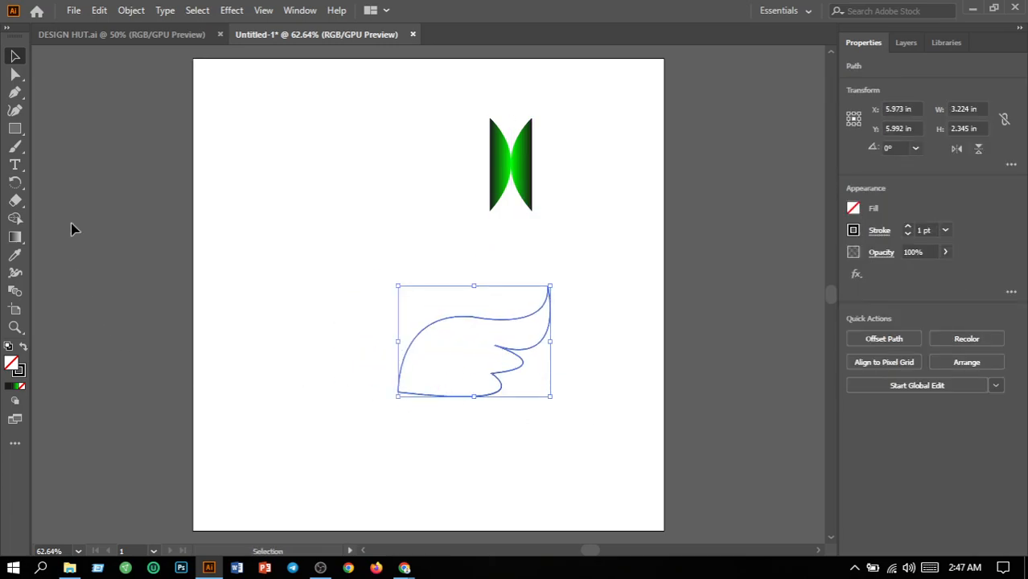
Fill the wing with a linear gradient running from white at the inner end to light blue at the tip.
left_click(14, 238)
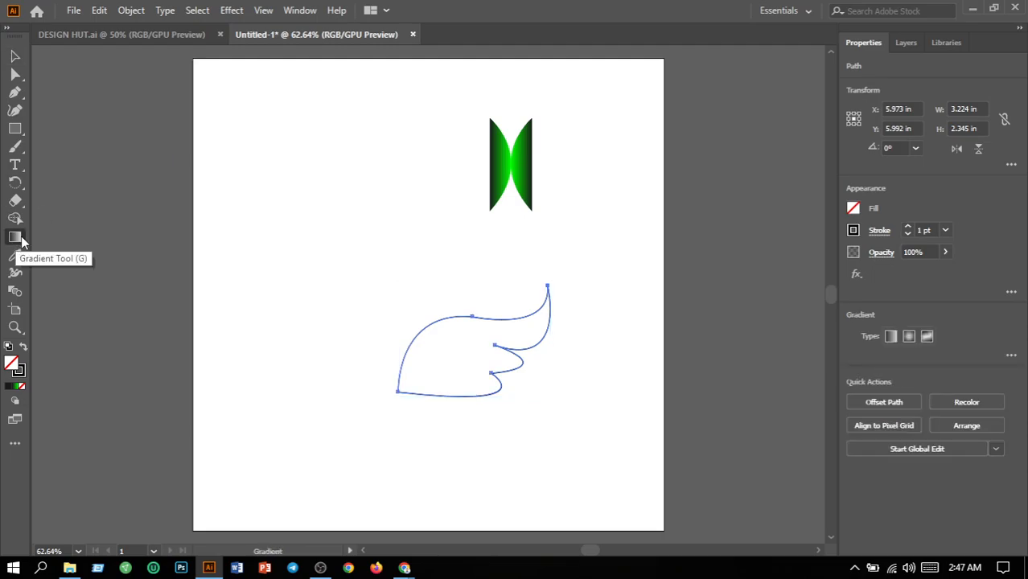
left_click(891, 337)
left_click(1011, 355)
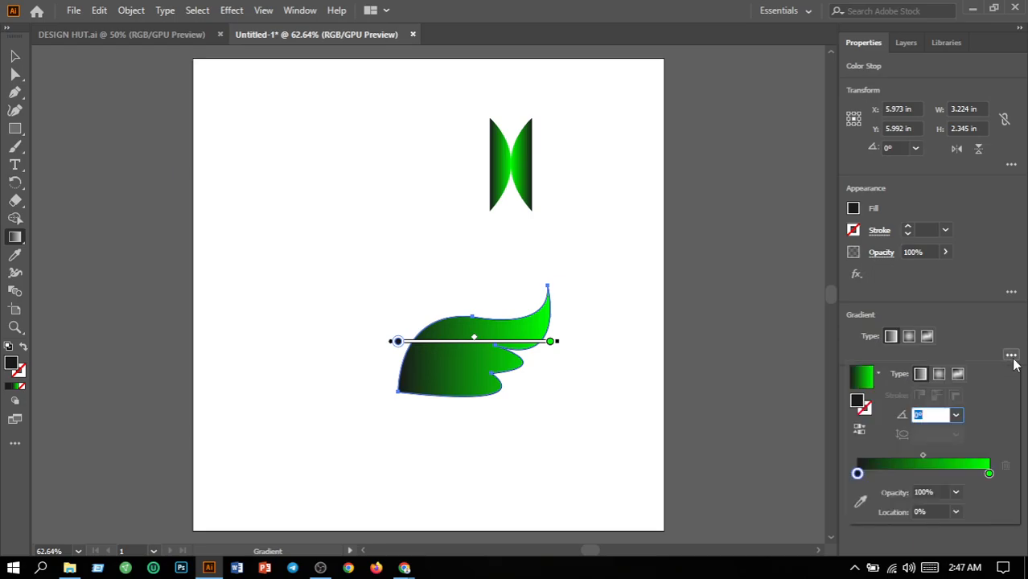
double_click(858, 474)
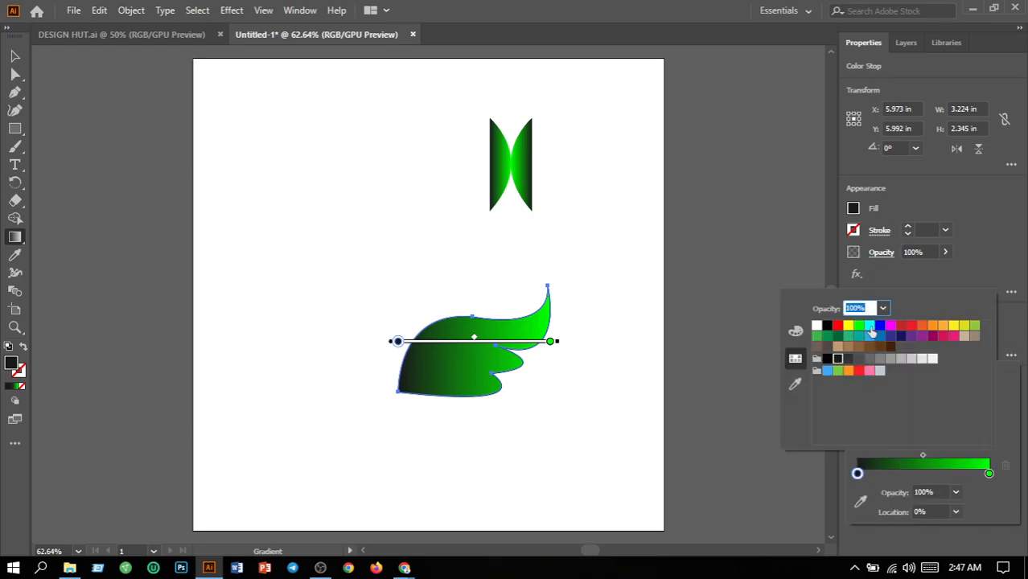
left_click(817, 326)
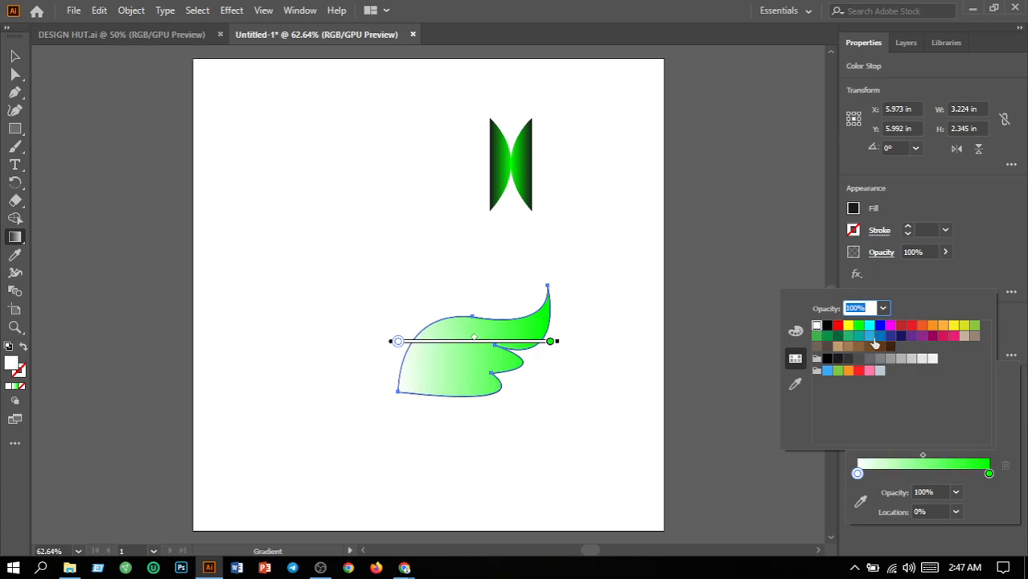
double_click(990, 473)
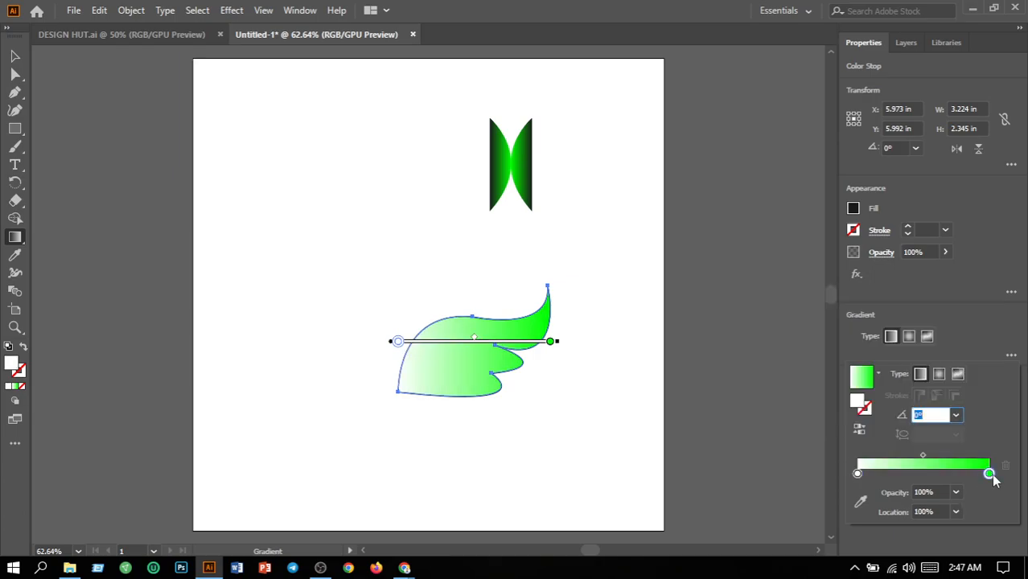
left_click(869, 335)
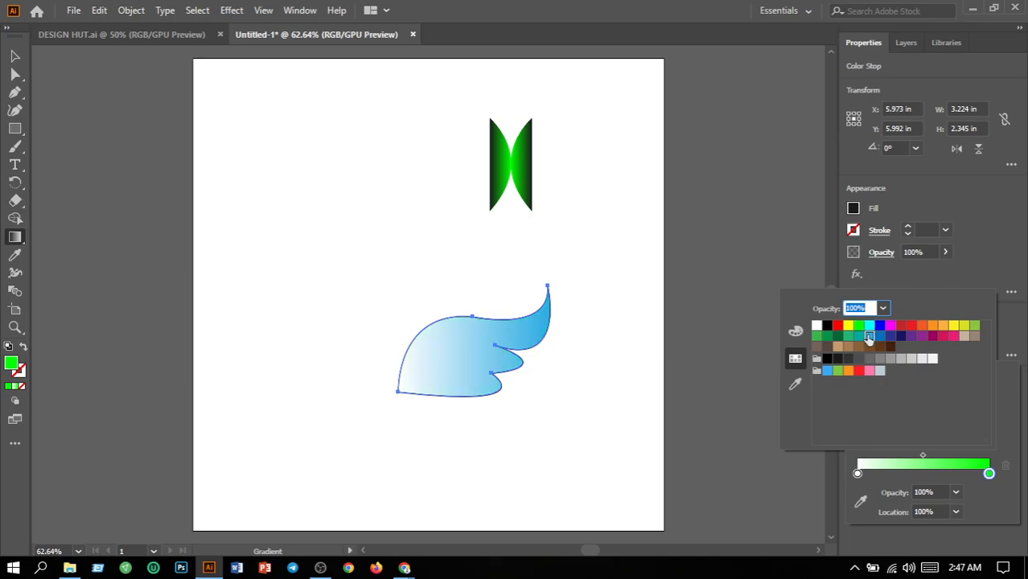
left_click(613, 383)
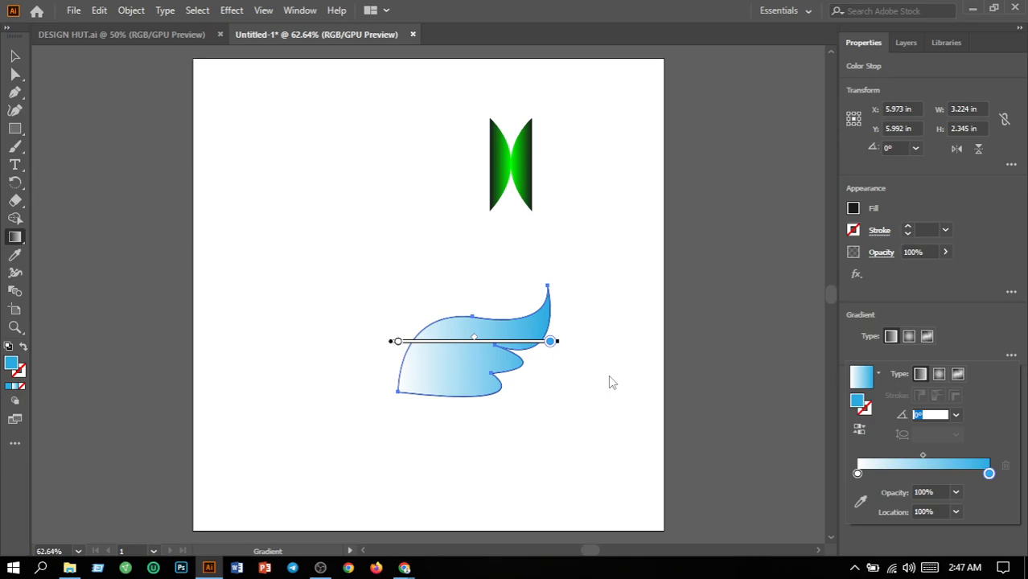
Duplicate the gradient wing directly below the original and remove the original's stroke.
key("v")
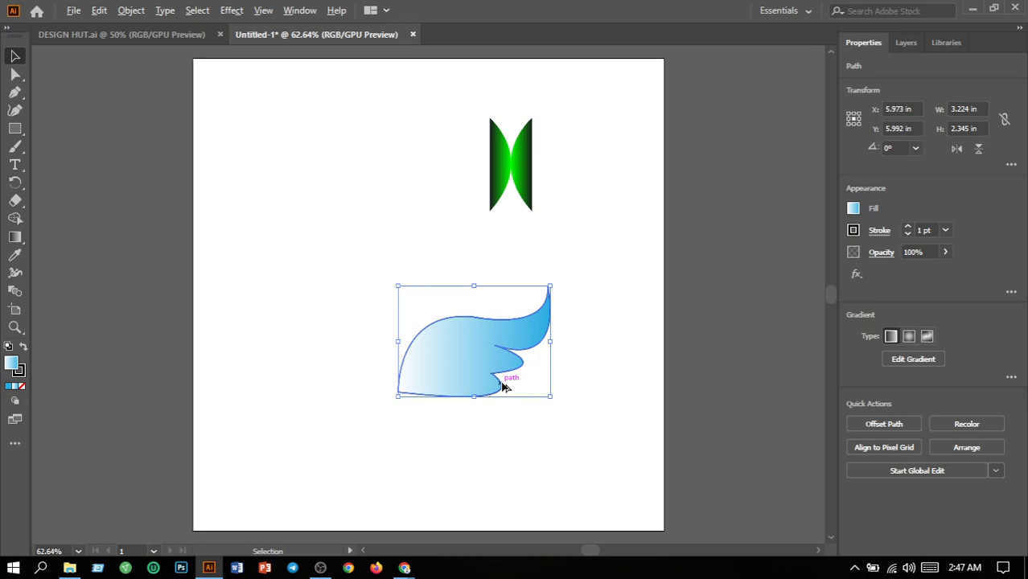
left_click_drag(503, 387, 530, 510)
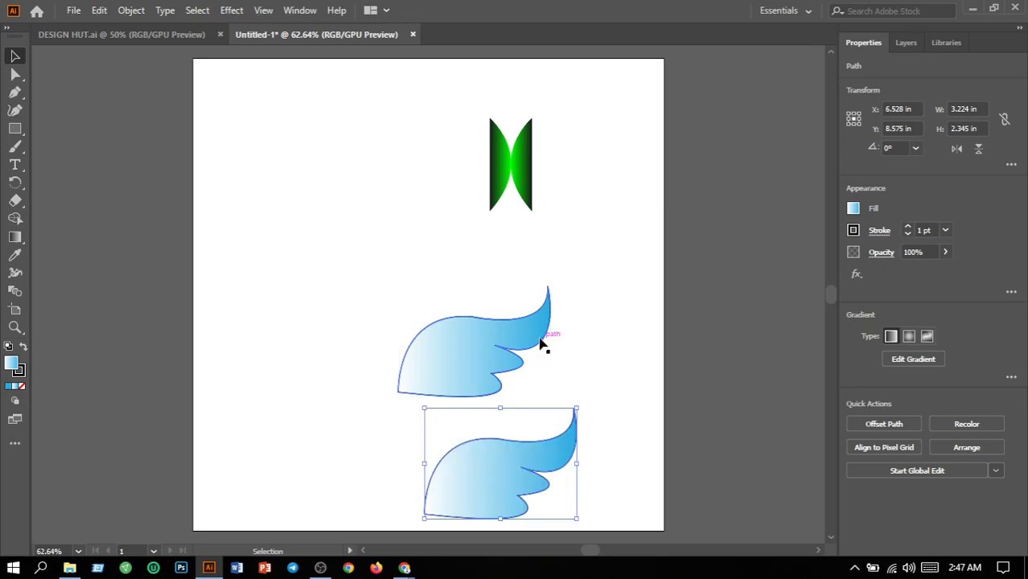
left_click(541, 344)
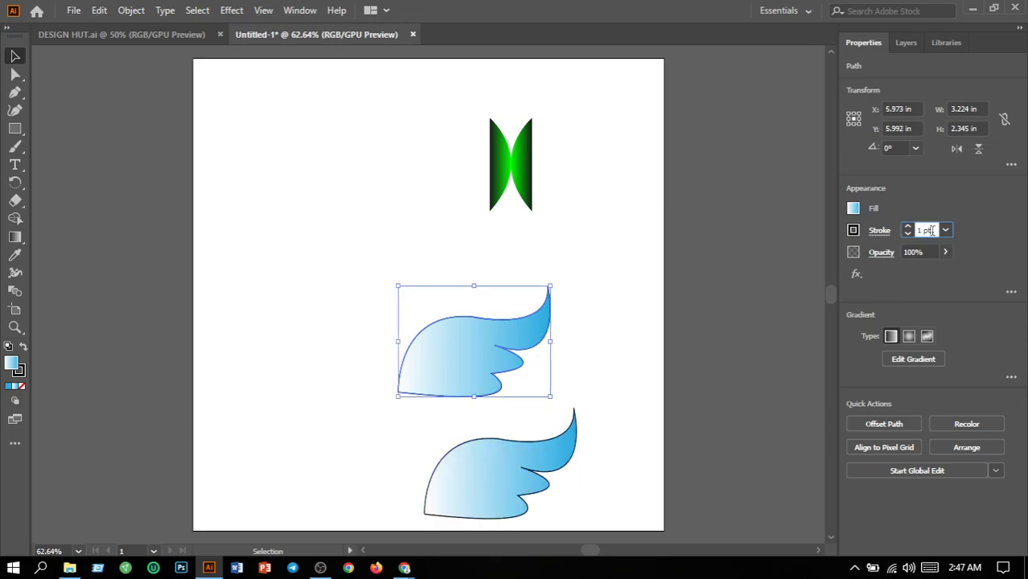
key("BackSpace")
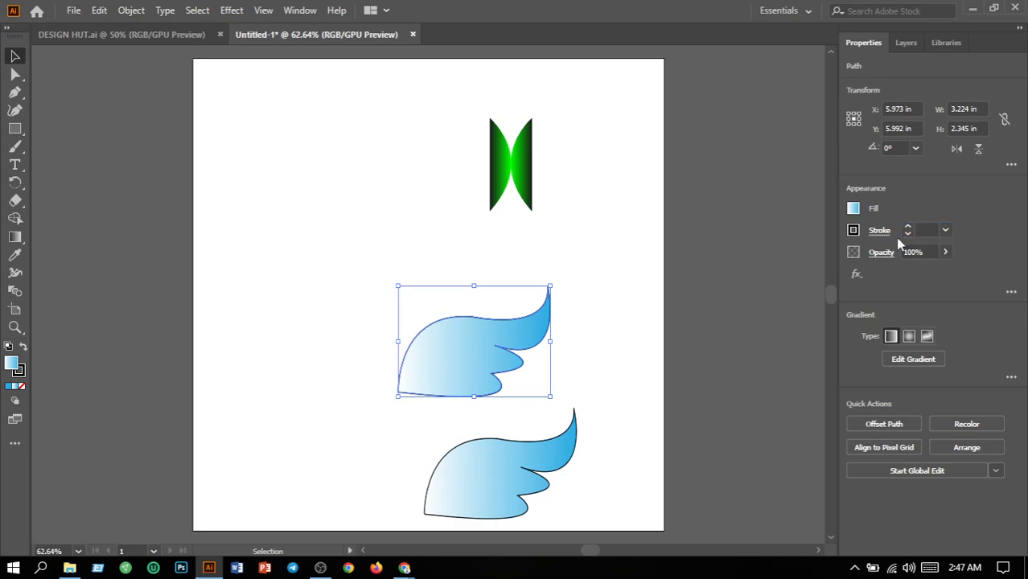
key("Return")
Set the lower wing copy's stroke weight to 0.
left_click(574, 453)
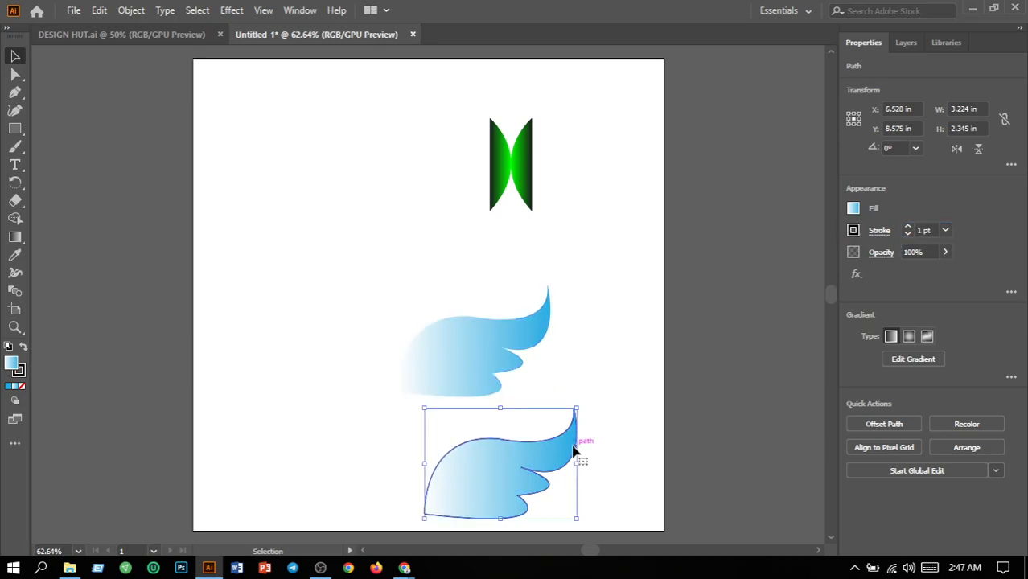
left_click(923, 230)
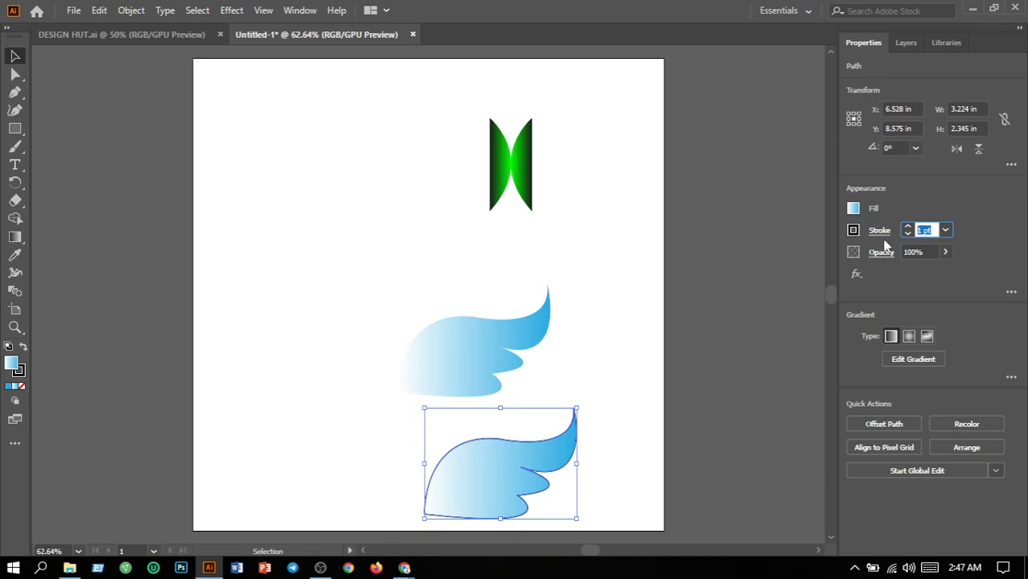
type("0")
key("Return")
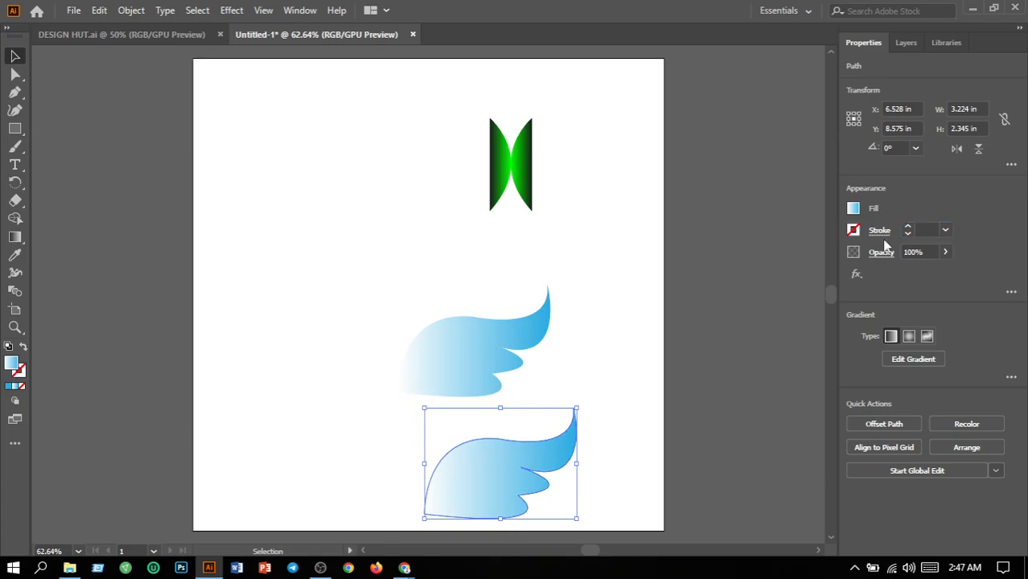
left_click(579, 435)
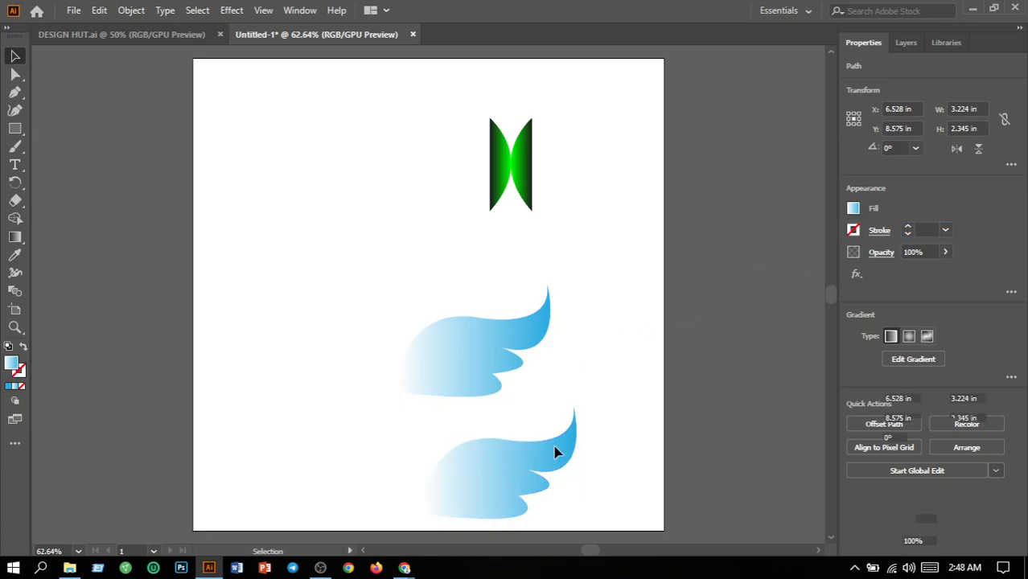
Move the lower wing copy to the left of the original, flip it horizontally and align it level with the original.
left_click_drag(552, 450, 392, 319)
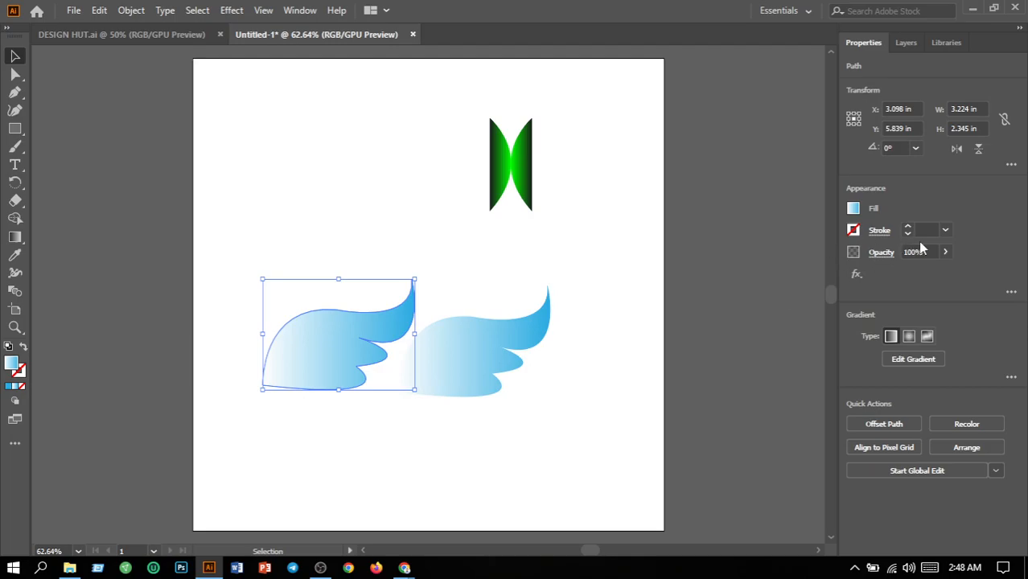
left_click(958, 151)
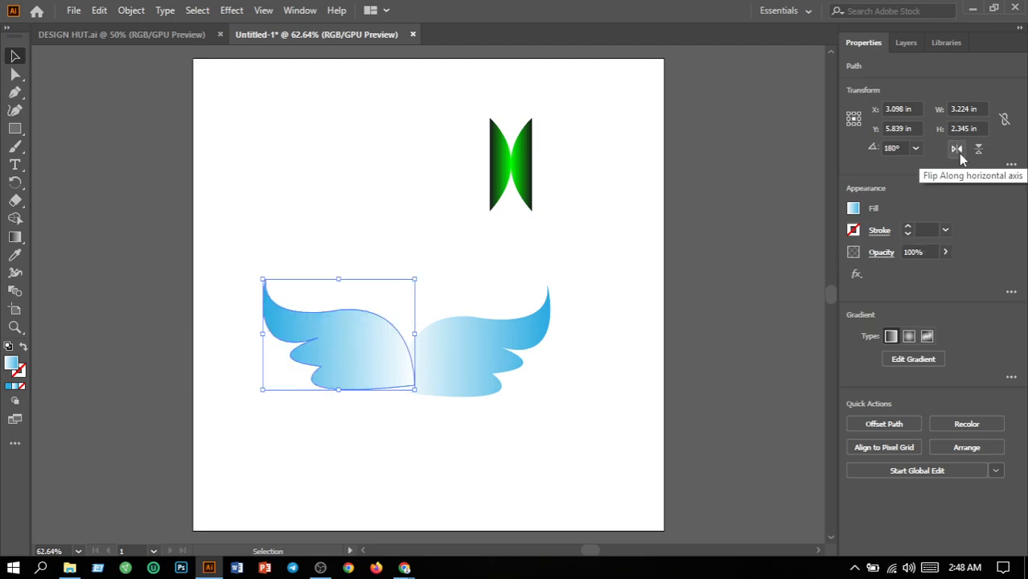
left_click(609, 412)
left_click_drag(382, 379, 369, 383)
left_click(306, 216)
Give both wings a 1 pt stroke and move the right wing slightly outwards so their inner corners just touch.
left_click_drag(281, 242, 519, 415)
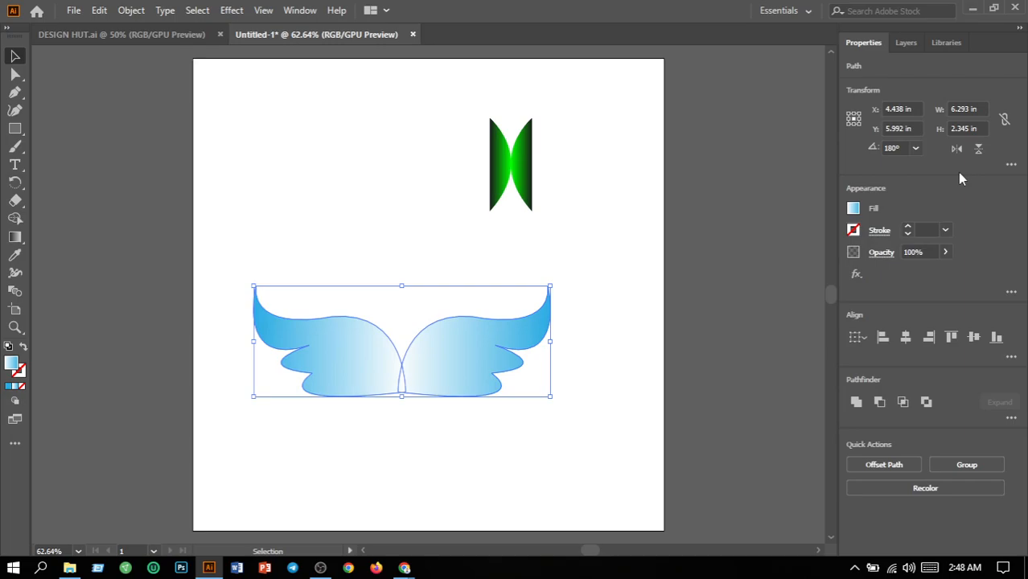
left_click(945, 231)
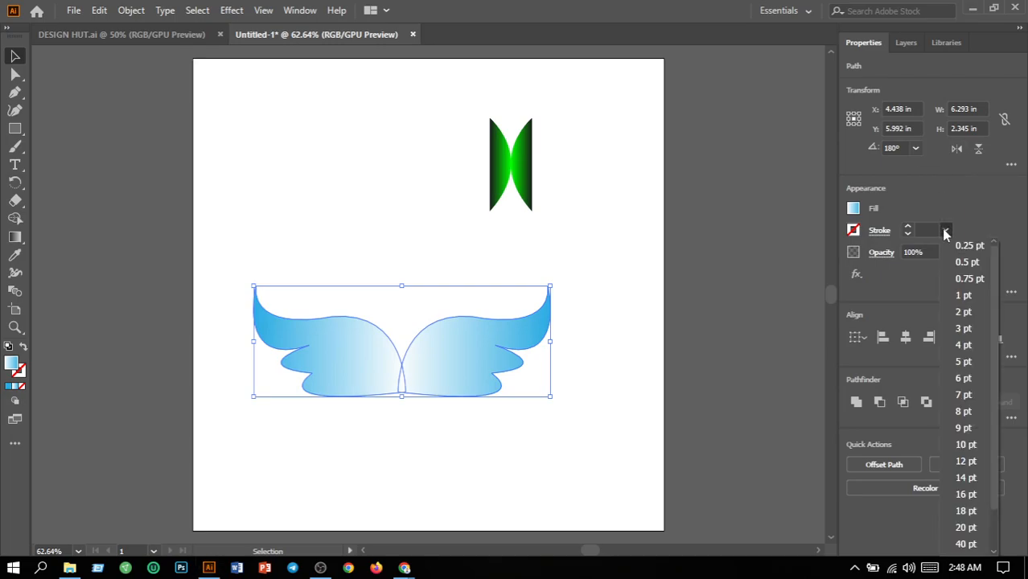
left_click(963, 296)
left_click(566, 399)
left_click_drag(498, 387, 506, 389)
left_click(561, 427)
Set the stroke weight of both wings together to 0.
left_click_drag(236, 270, 537, 435)
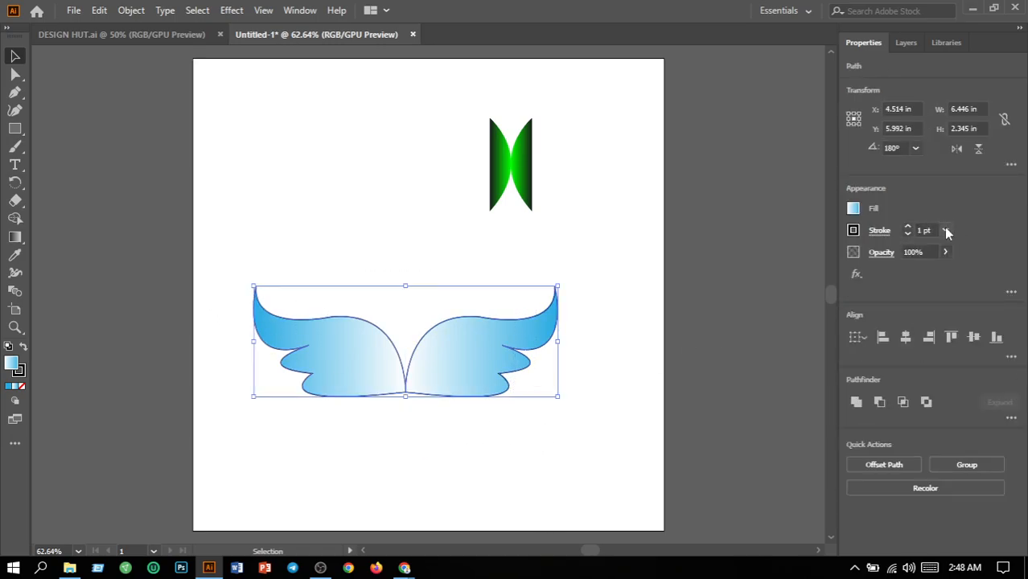
left_click(925, 231)
type("0")
key("Return")
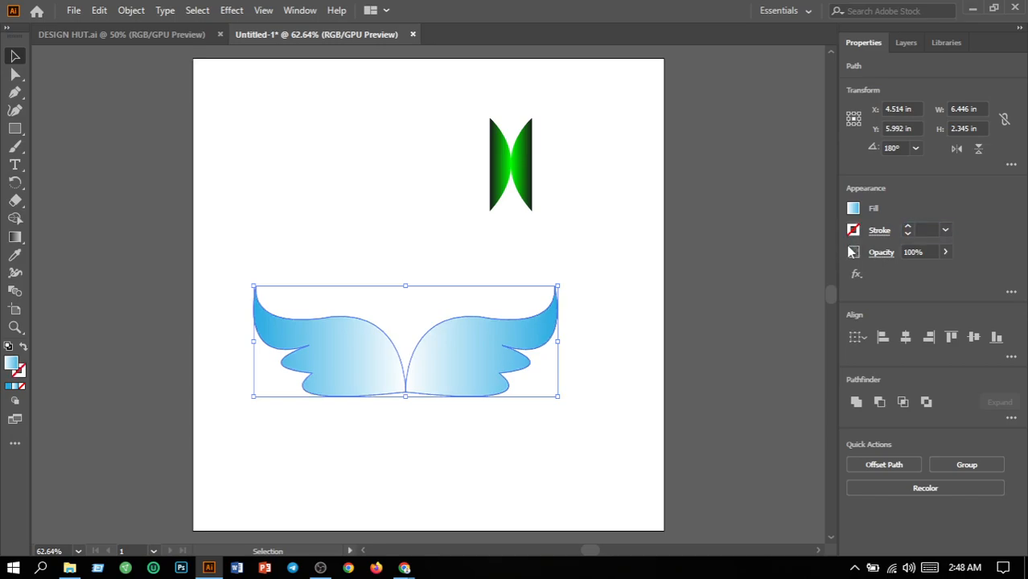
left_click(608, 368)
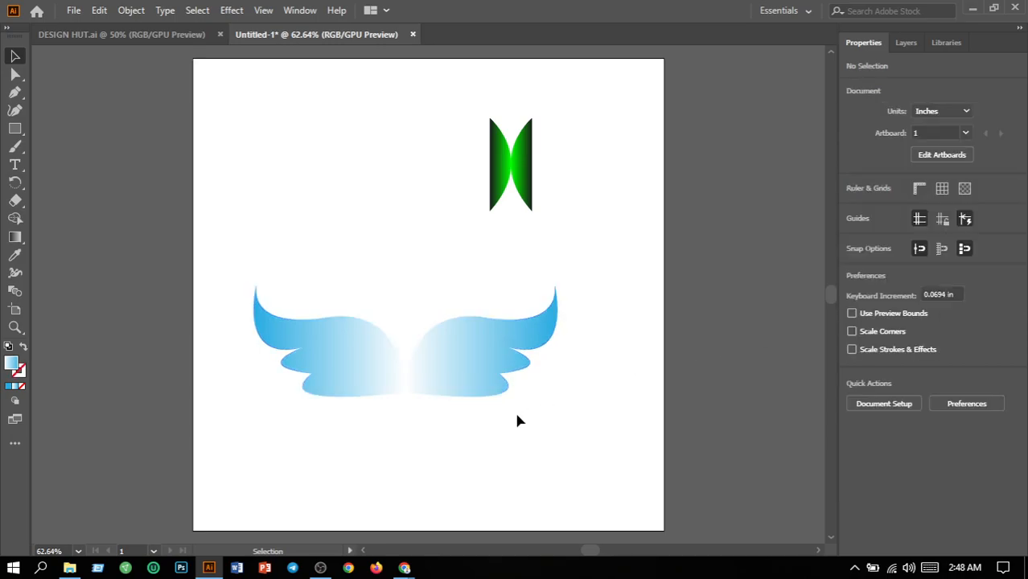
Scale the pair of wings to about half size and centre it horizontally on the artboard.
left_click_drag(234, 241, 554, 426)
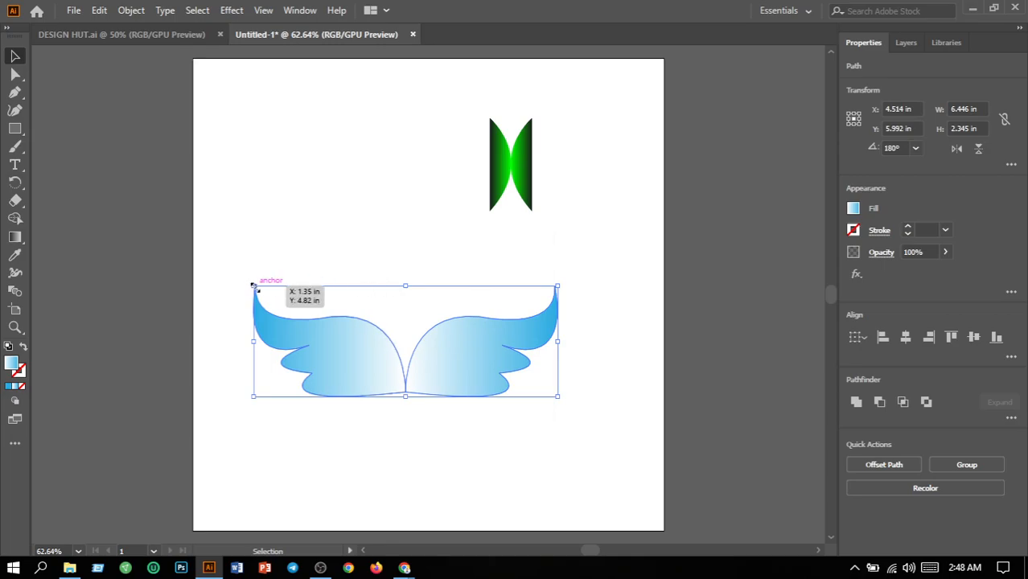
left_click_drag(253, 286, 412, 345)
left_click(579, 385)
left_click_drag(415, 308, 460, 297)
left_click(559, 359)
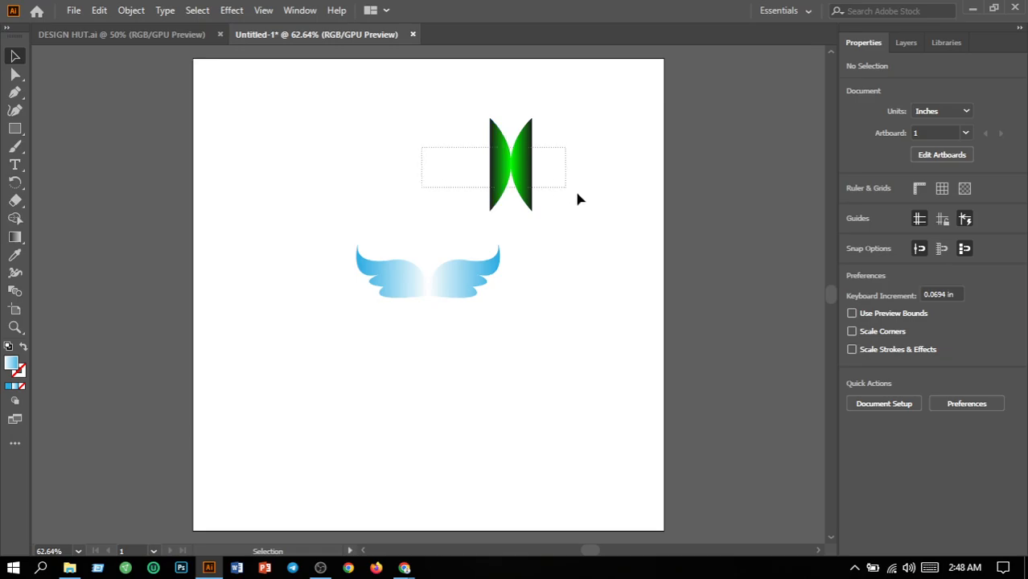
Centre the green half-moons above the wings and move the whole logo down to the middle of the artboard.
left_click_drag(505, 163, 427, 178)
left_click(597, 321)
left_click_drag(302, 98, 456, 388)
left_click(546, 432)
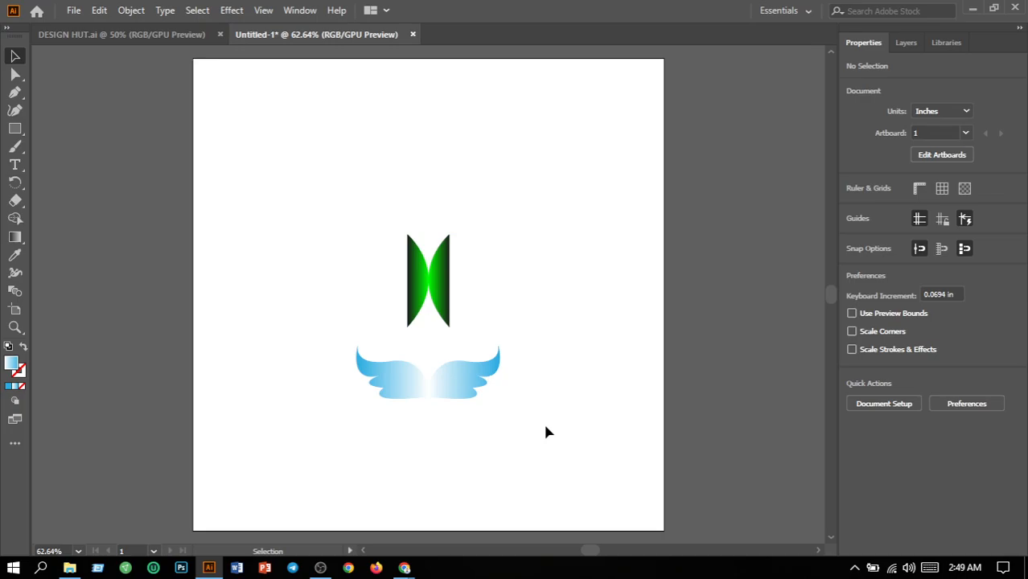
left_click(336, 565)
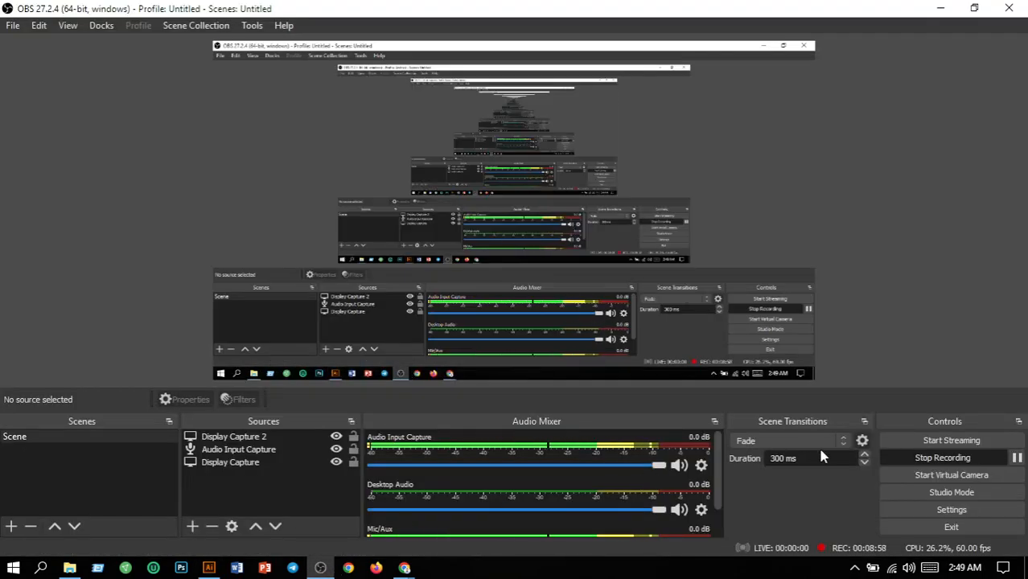